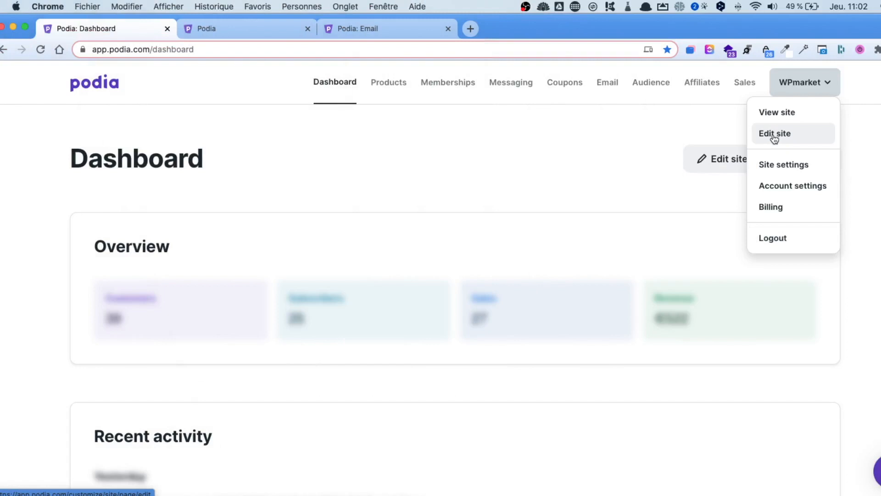
Open the site editor for the Homepage and display the settings of its Newsletter section.
left_click(775, 134)
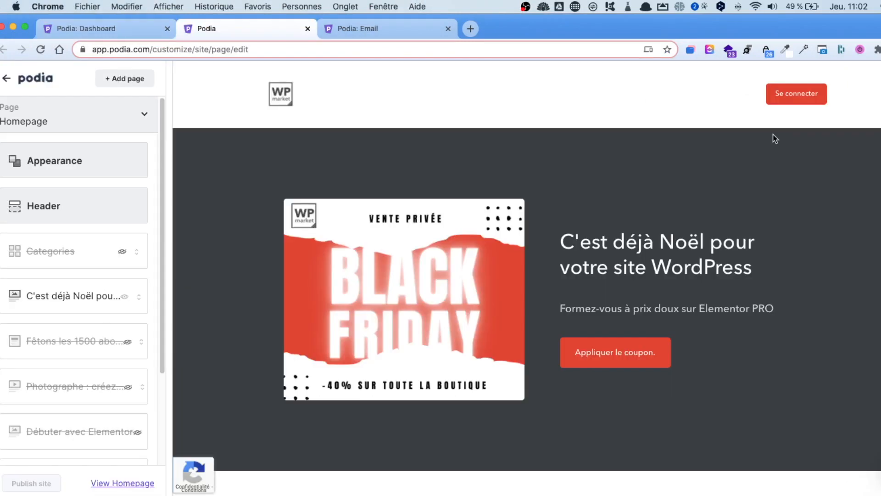
scroll(105, 308, "down", 3)
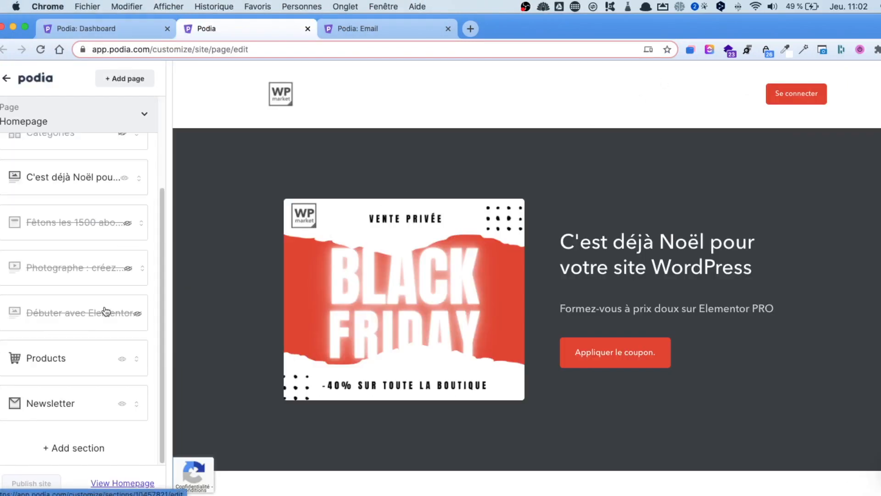
left_click(50, 414)
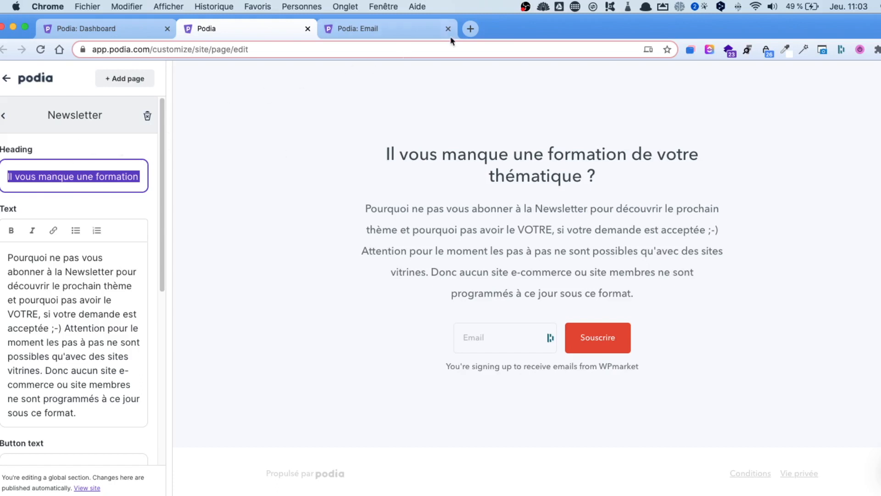
Review the Newsletter section's heading, text, button text, appearance, drip tag and embed form settings.
left_click_drag(518, 28, 528, 29)
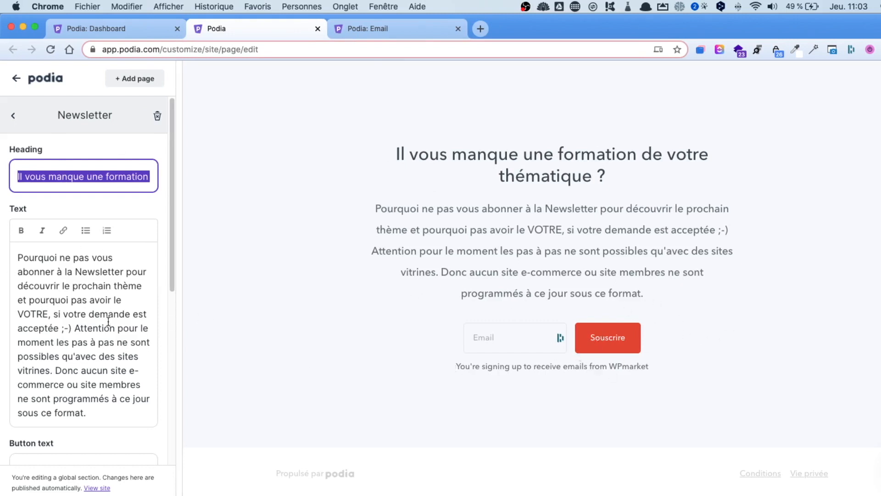
left_click_drag(108, 342, 22, 248)
scroll(94, 318, "down", 3)
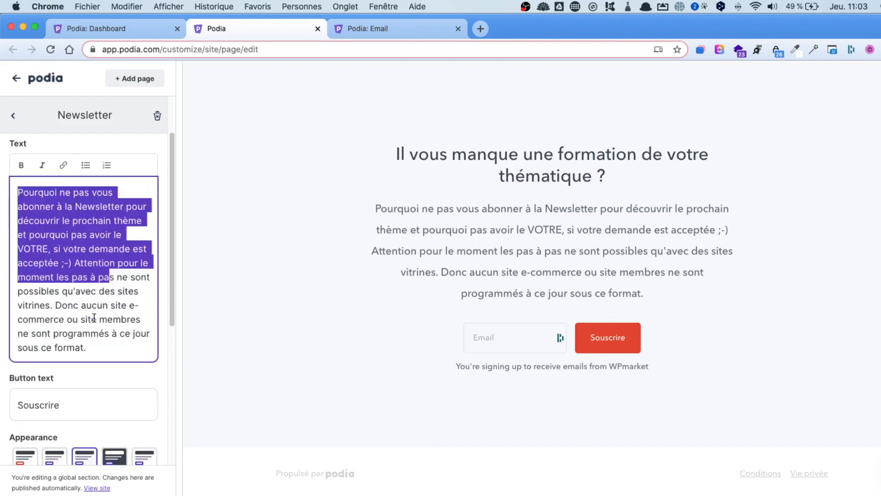
scroll(94, 318, "down", 2)
left_click_drag(64, 352, 17, 348)
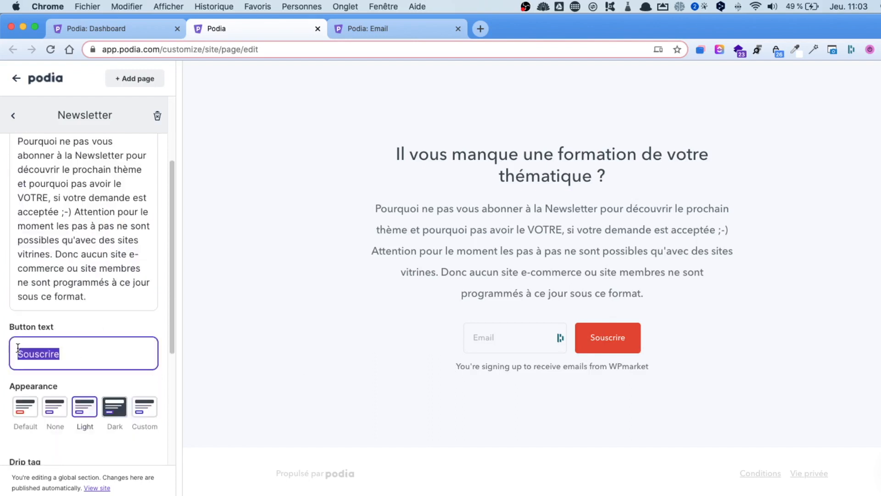
scroll(91, 361, "down", 8)
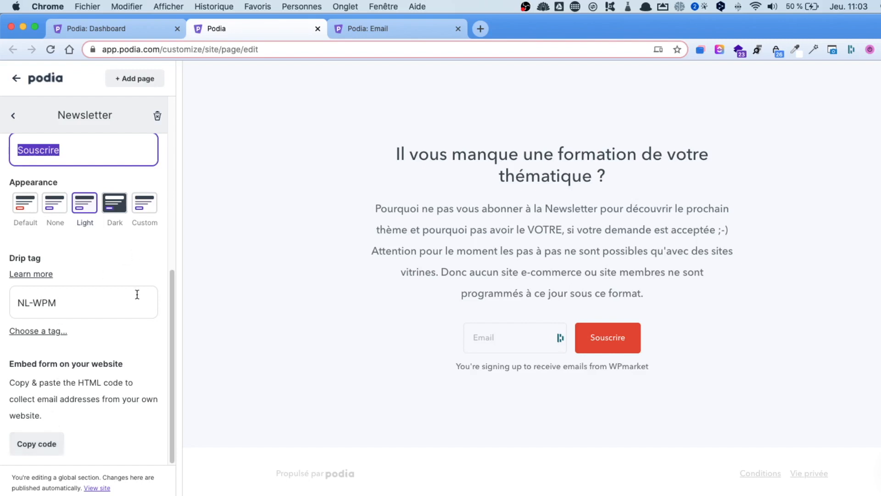
scroll(137, 295, "up", 10)
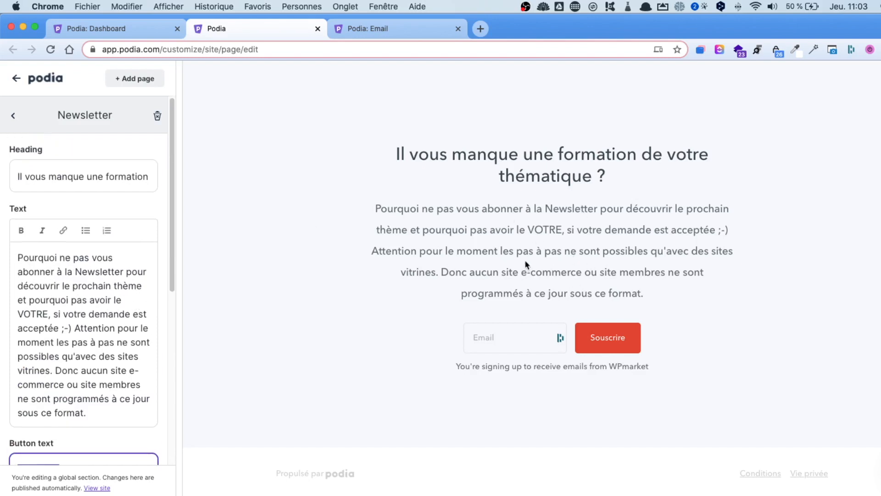
Create a new email broadcast from the Email page already open in the browser, leaving its default subject.
key("ctrl+Tab")
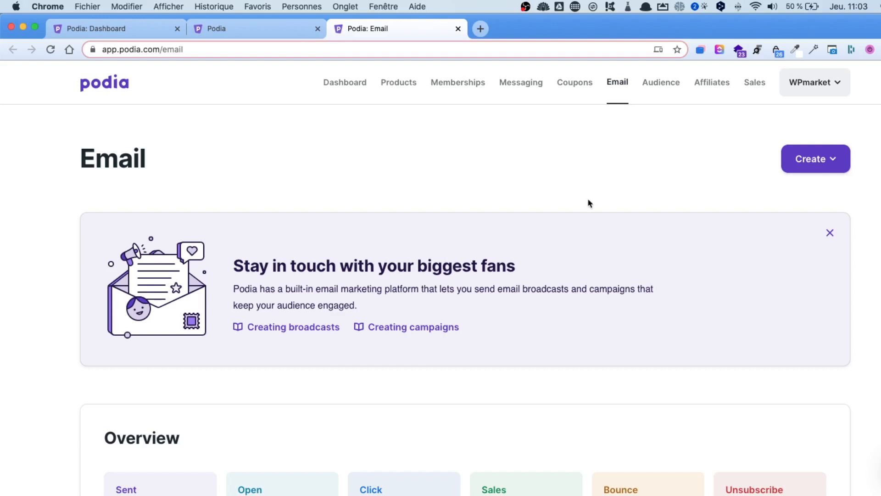
left_click(834, 163)
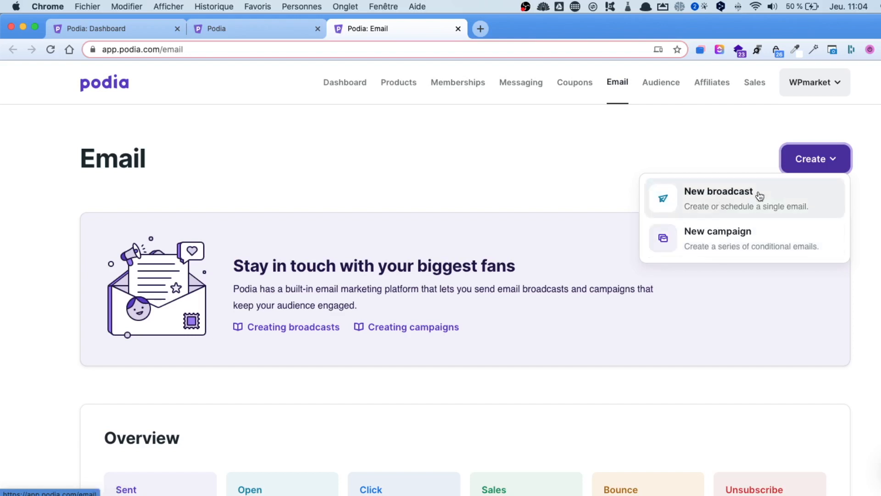
left_click(727, 193)
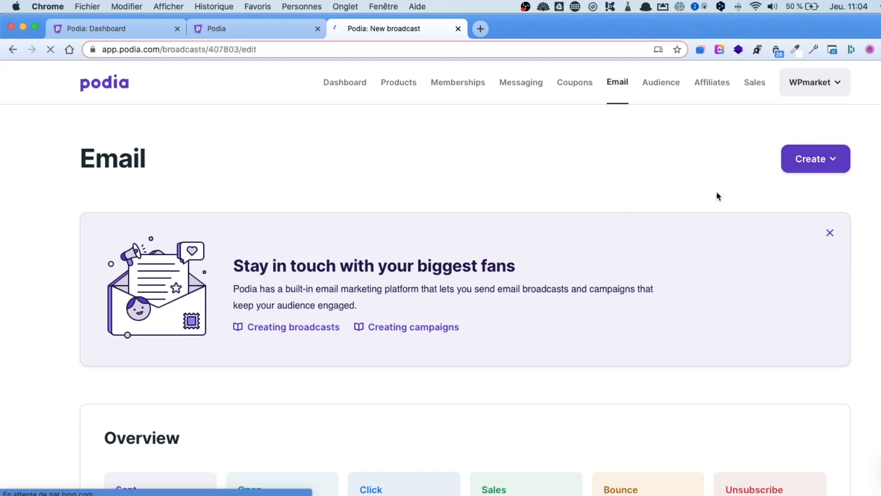
scroll(634, 261, "down", 1)
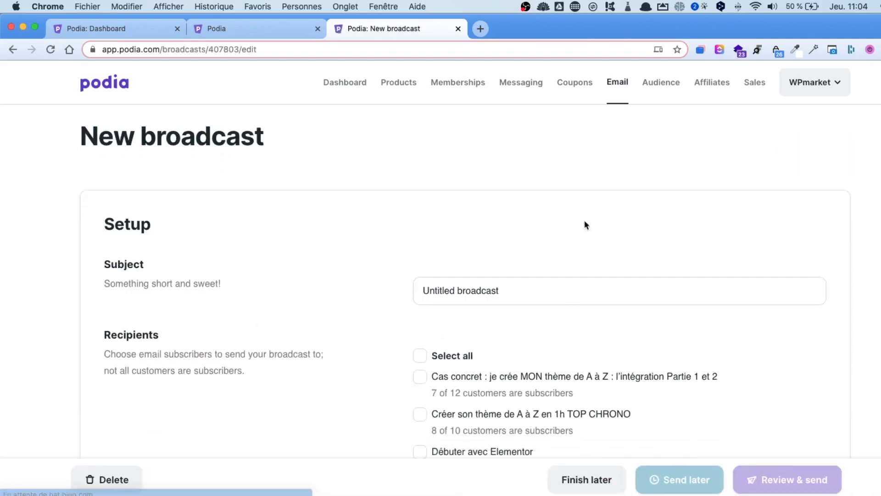
left_click_drag(535, 290, 390, 293)
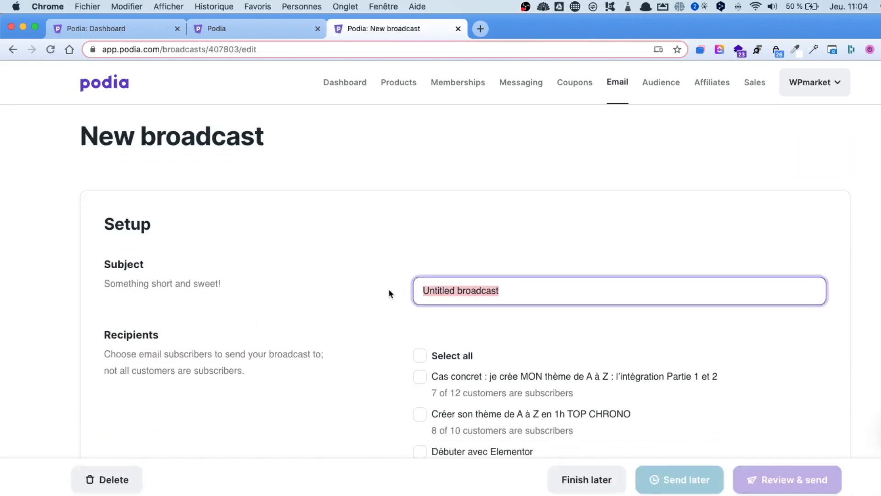
Select all recipient groups for the broadcast, review the list, and clear the whole selection again.
scroll(501, 295, "down", 5)
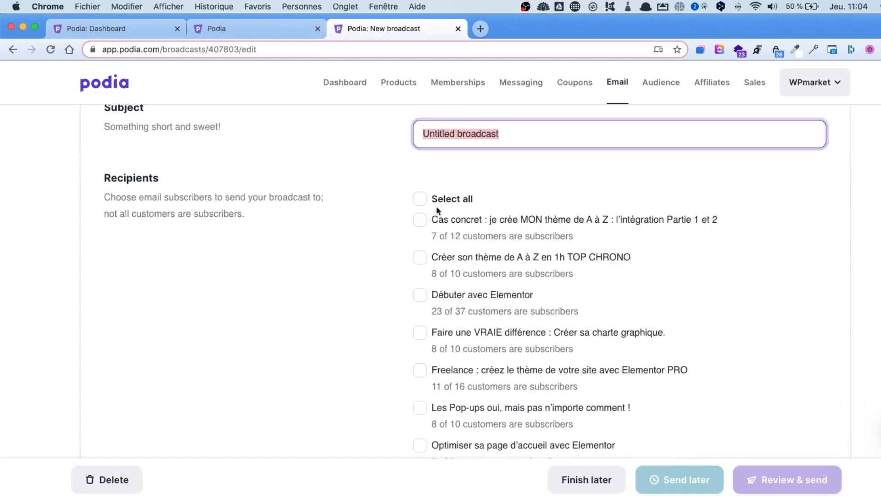
left_click(448, 199)
scroll(504, 317, "down", 15)
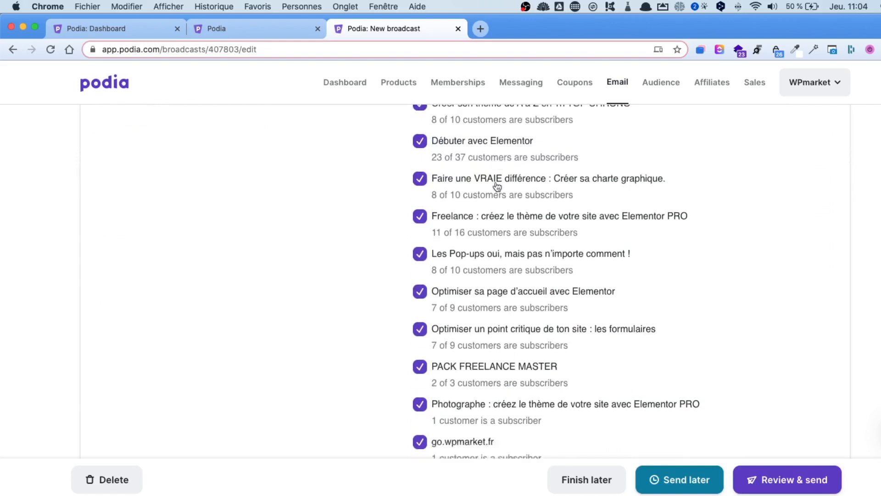
scroll(532, 326, "up", 7)
scroll(552, 324, "up", 7)
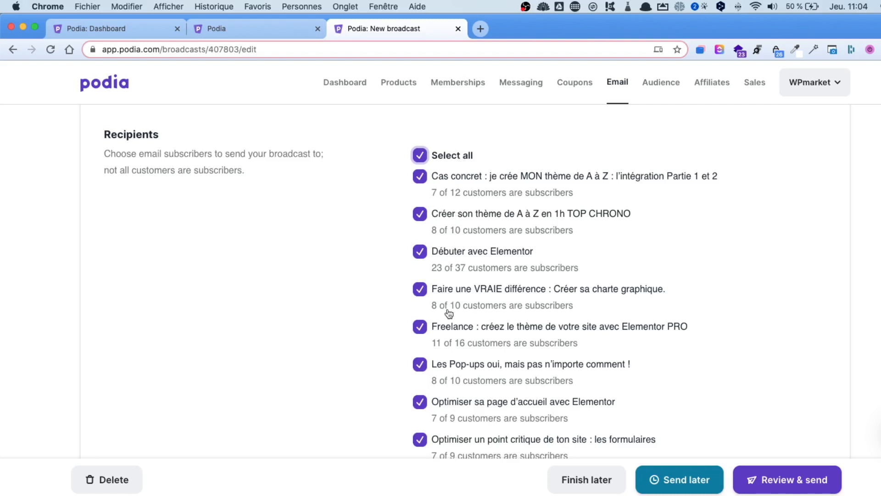
left_click(438, 154)
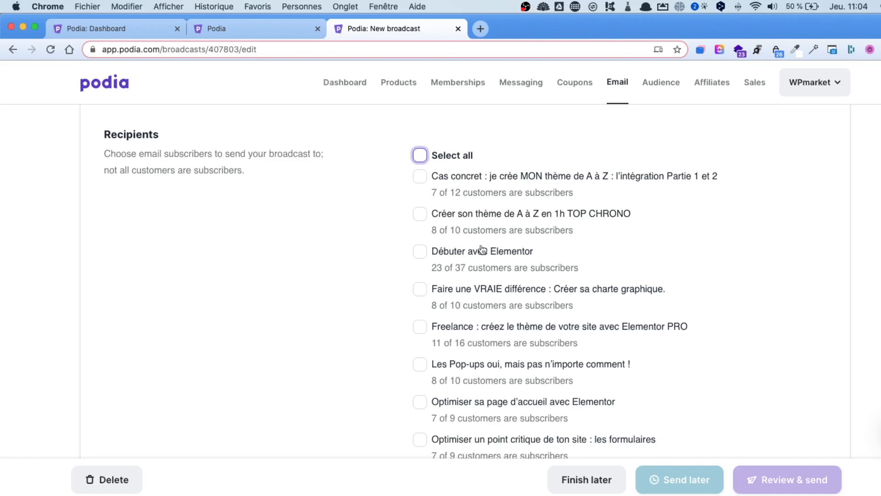
Choose go.wpmarket.fr as the broadcast's only recipient group.
scroll(529, 277, "down", 5)
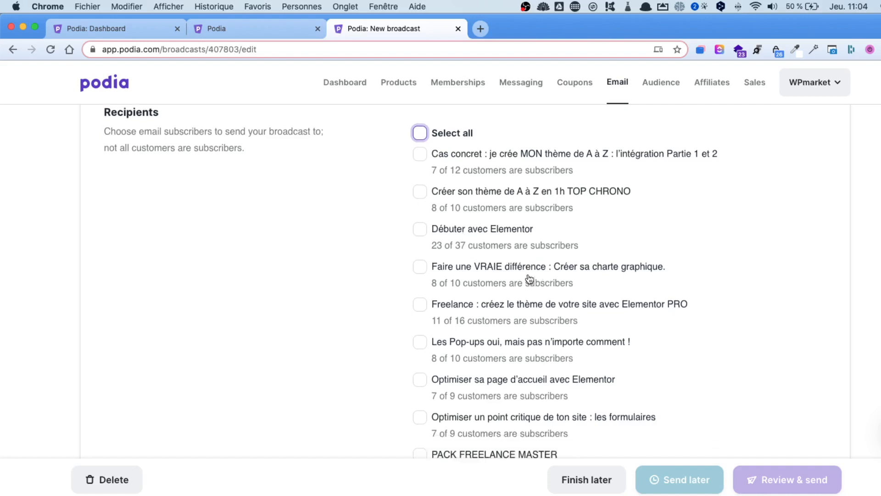
scroll(529, 277, "down", 1)
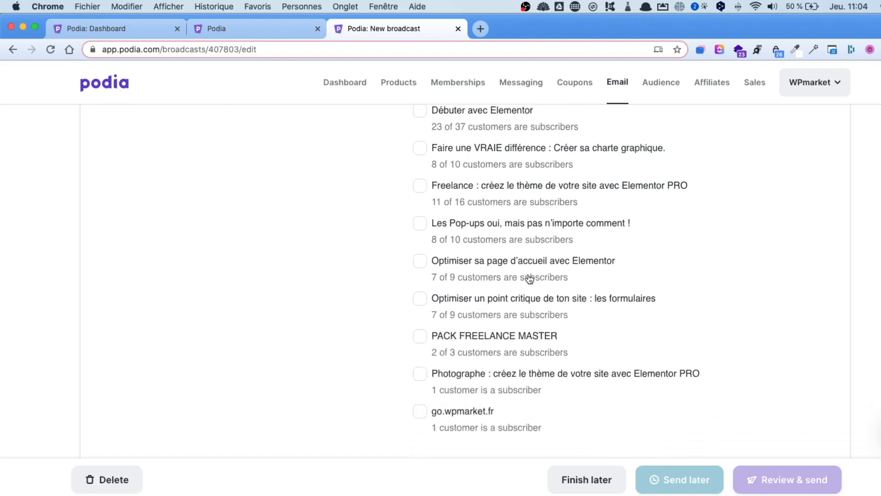
scroll(512, 315, "up", 2)
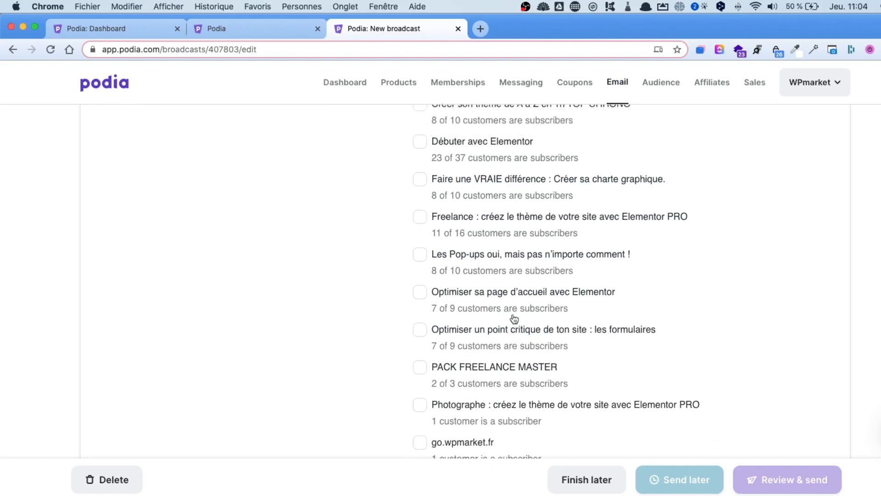
scroll(505, 317, "down", 4)
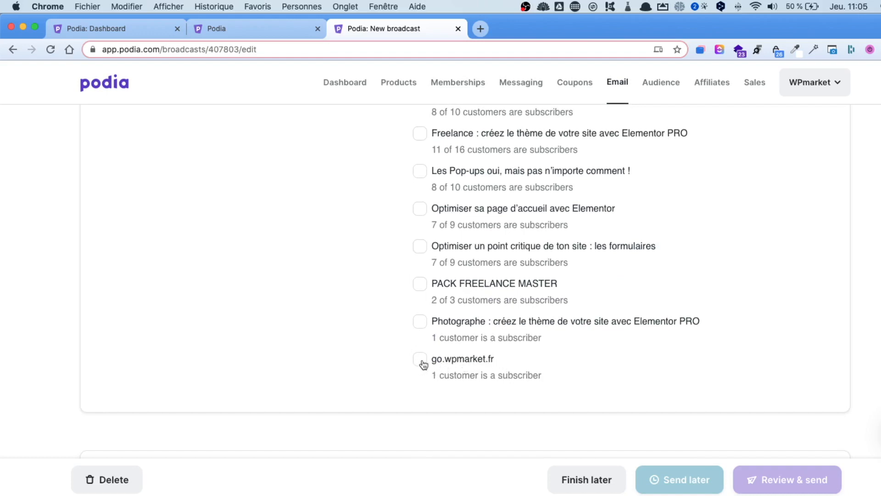
scroll(482, 312, "up", 6)
scroll(485, 307, "down", 8)
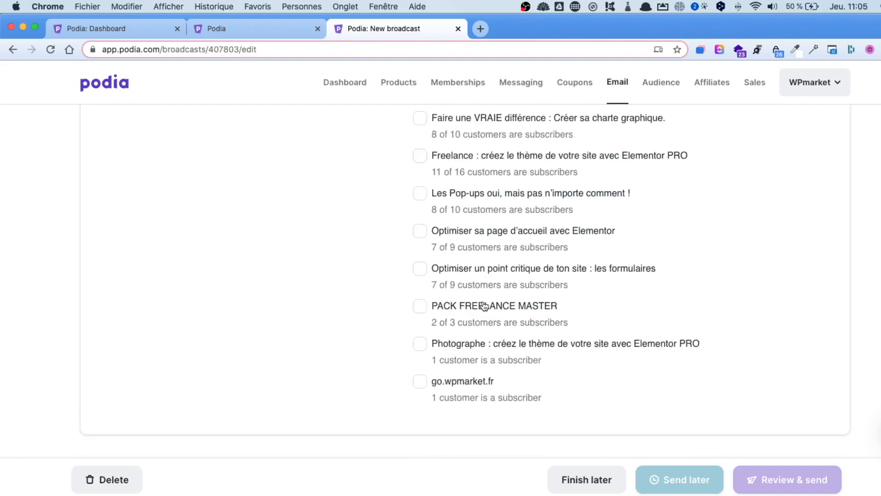
left_click(419, 198)
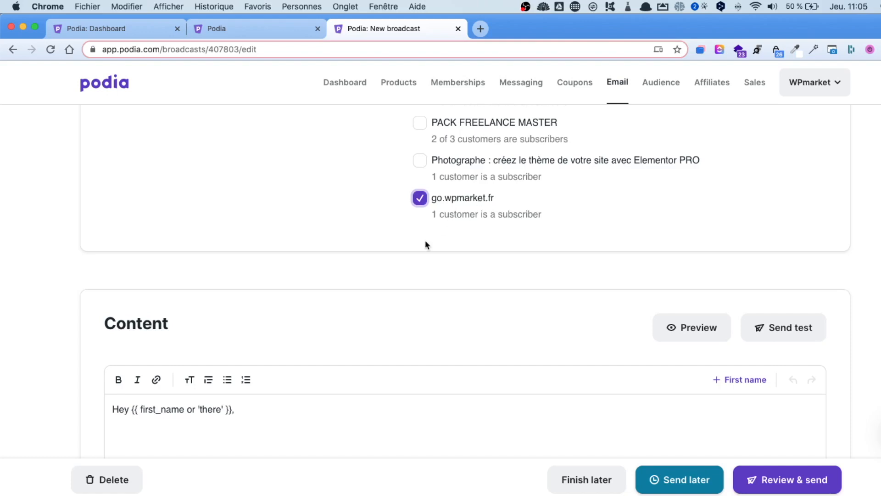
Replace the greeting word at the start of the email content with "Bonjour", keeping the first-name placeholder.
scroll(419, 247, "down", 4)
scroll(301, 315, "down", 2)
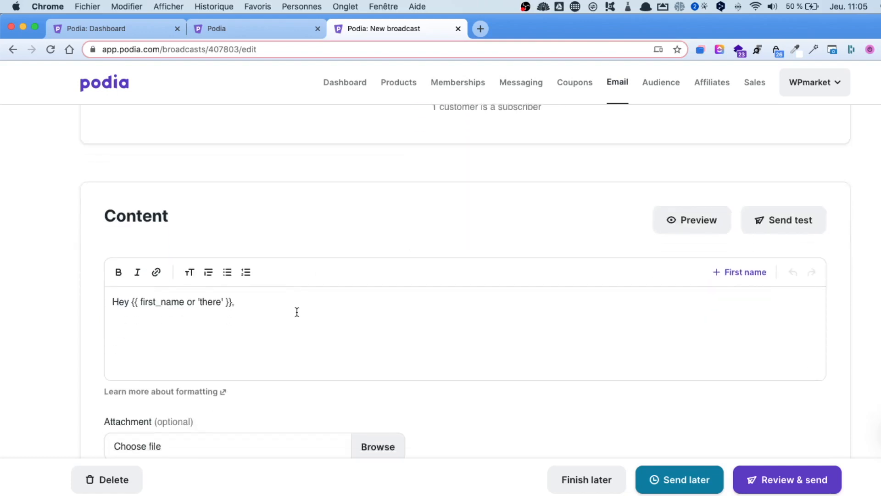
double_click(119, 292)
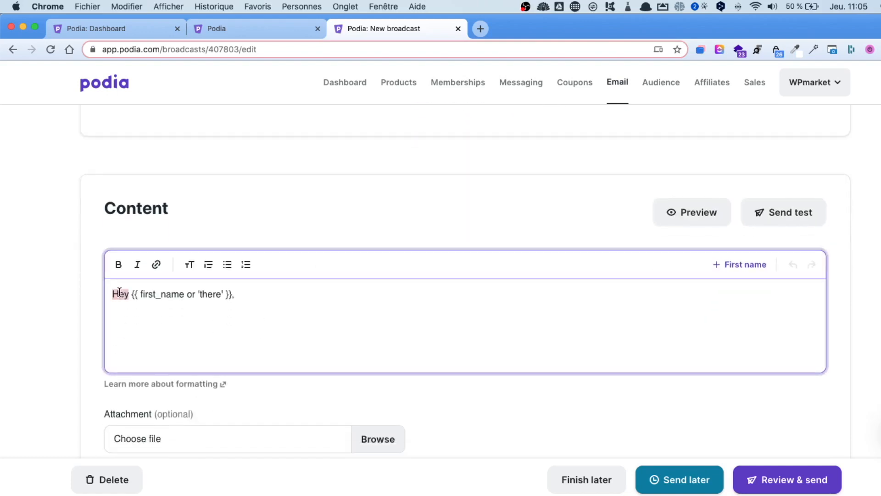
type("Bonjour")
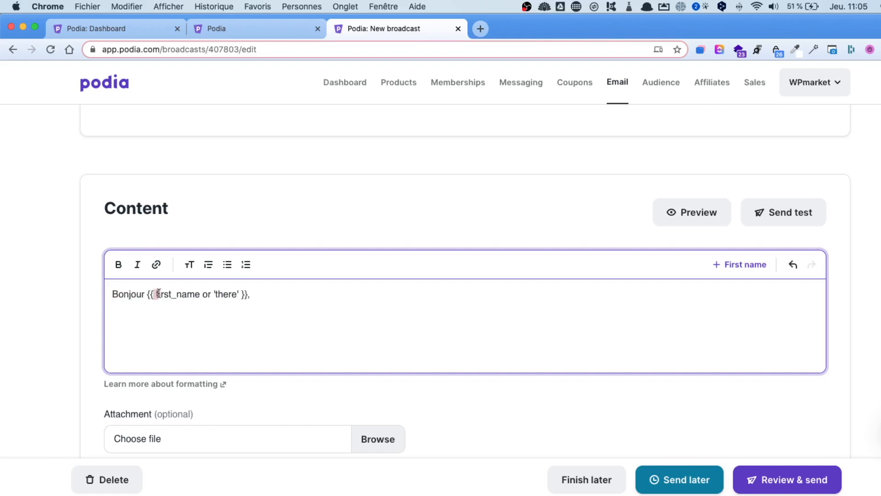
Below the greeting, add a line made of the first-name placeholder followed by "savez tu que ?".
left_click_drag(158, 294, 251, 294)
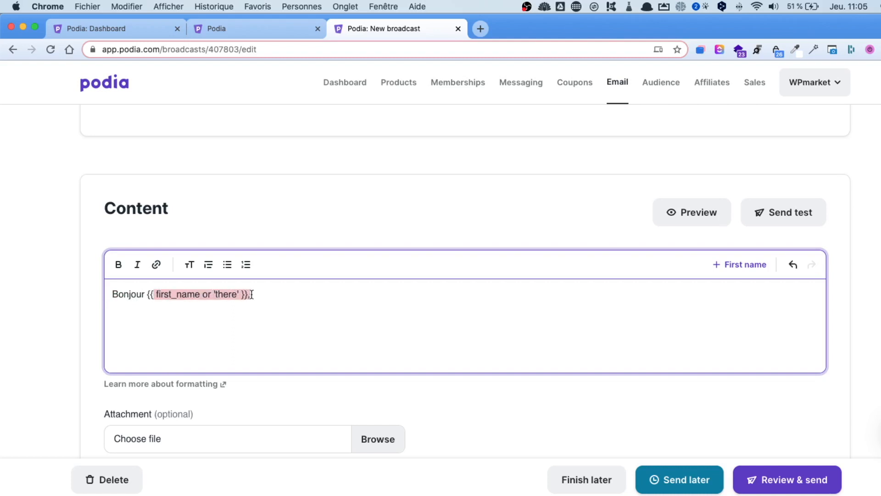
left_click(260, 294)
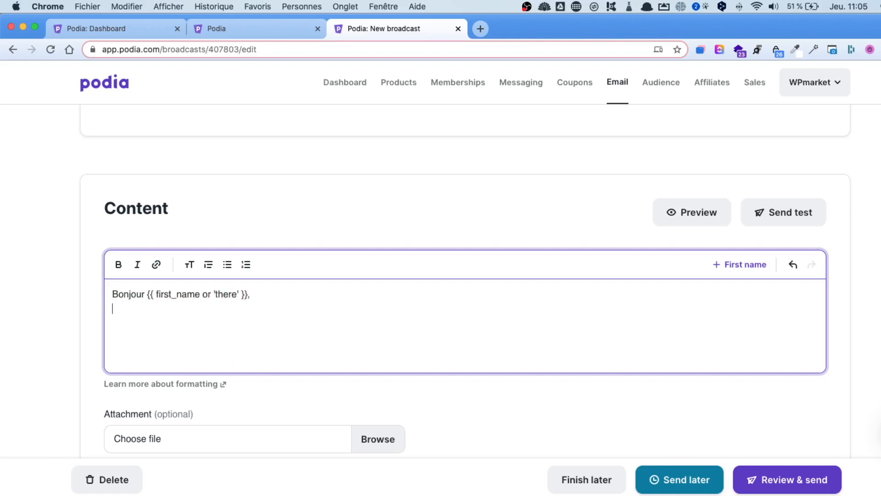
key("Return")
scroll(374, 318, "down", 3)
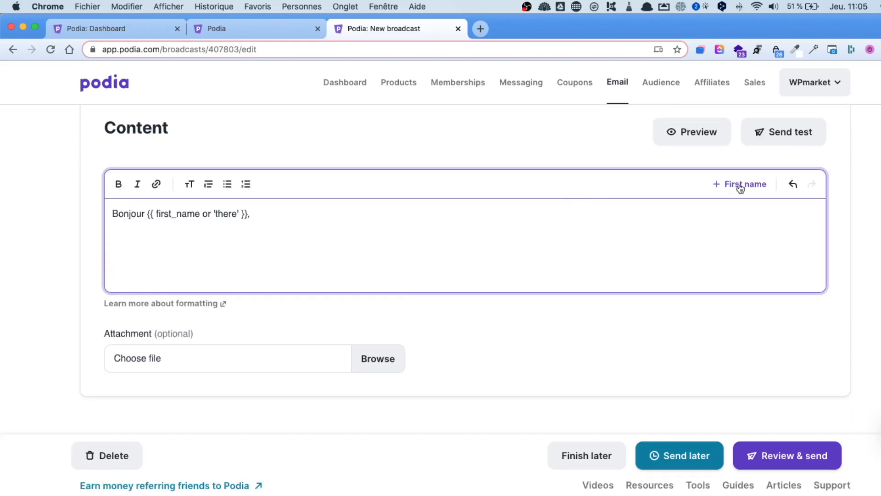
left_click(740, 185)
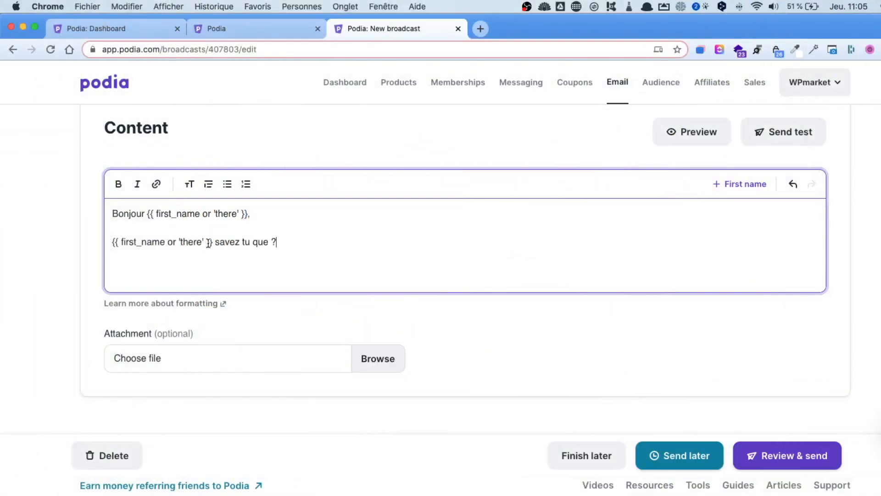
Replace the question mark at the end of the email's "savez tu que" line with a period.
left_click_drag(251, 213, 155, 214)
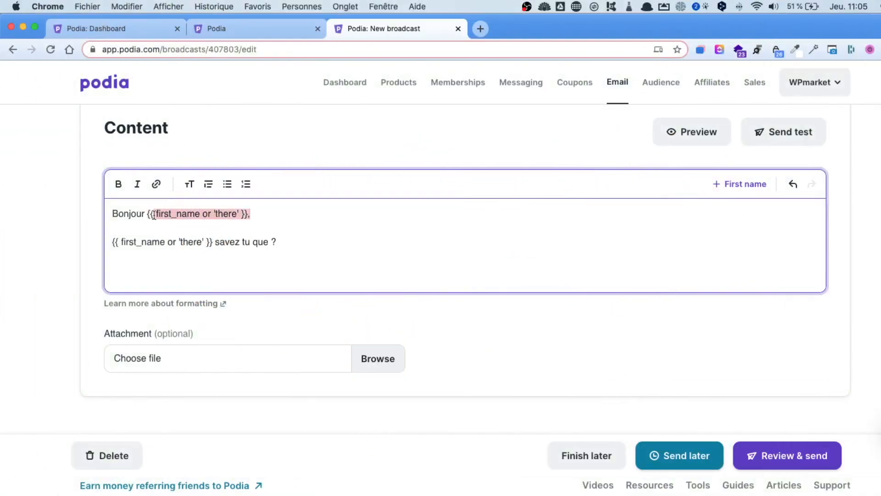
left_click(207, 243)
left_click_drag(225, 242, 64, 246)
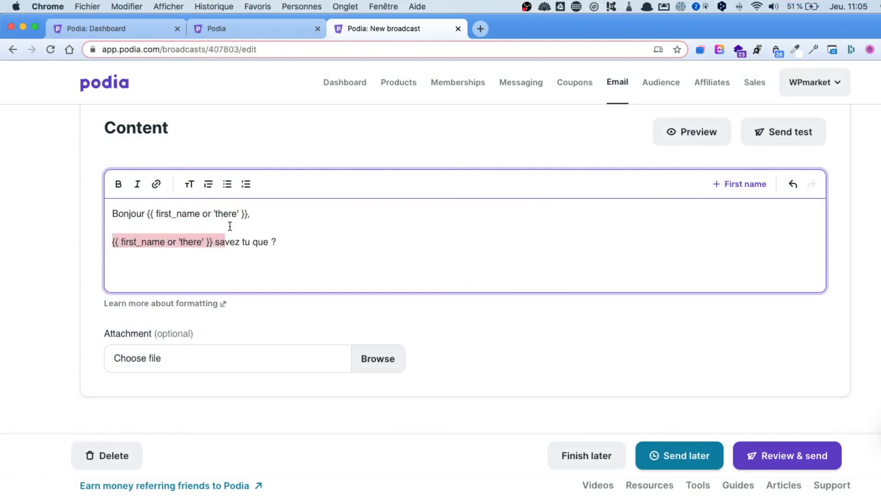
left_click(340, 239)
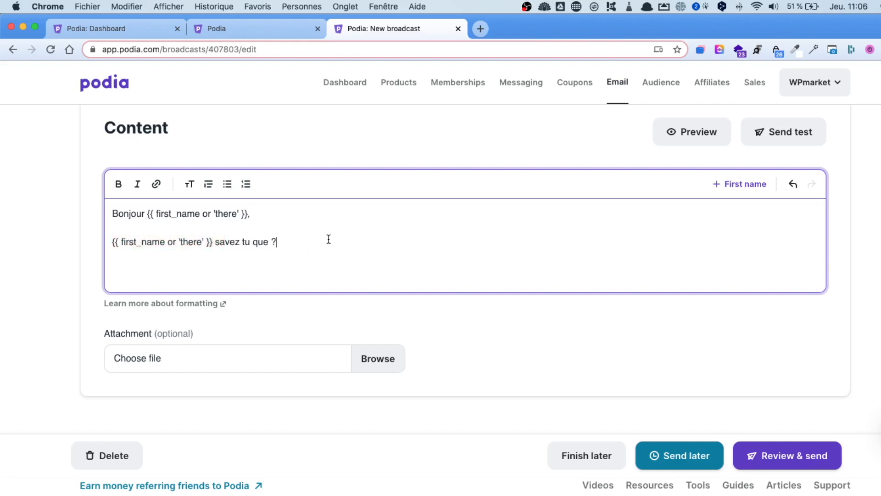
key("BackSpace")
key("BackSpace")
type(".")
scroll(412, 293, "up", 15)
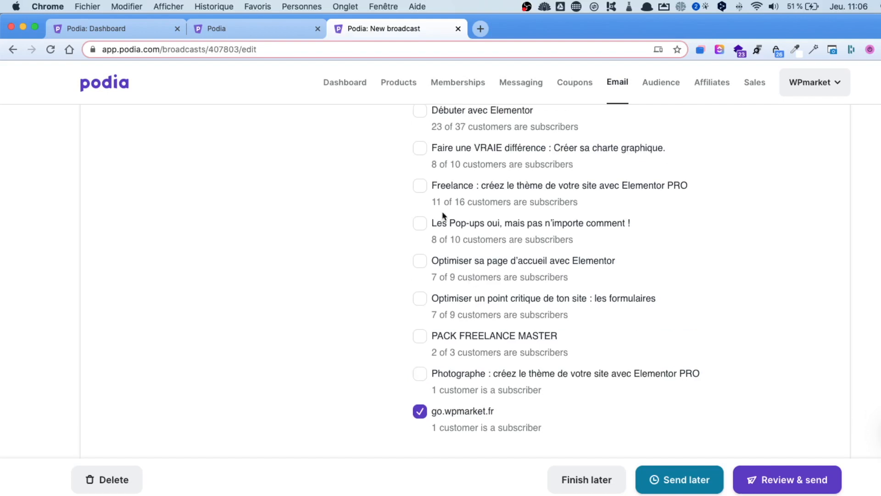
scroll(430, 198, "up", 1)
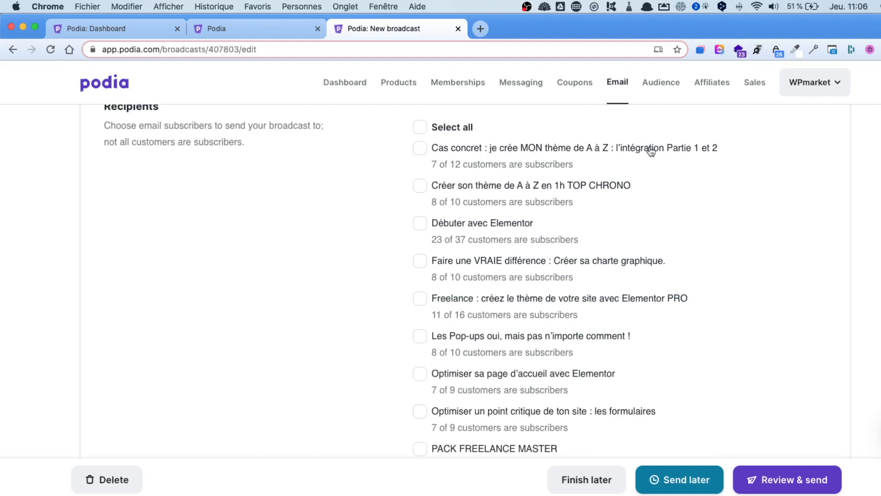
Select the recipient group "Cas concret : je crée MON thème de A à Z : l'intégration Partie 1 et 2" and deselect go.wpmarket.fr.
left_click(420, 147)
scroll(423, 158, "down", 2)
left_click(419, 434)
scroll(393, 299, "up", 5)
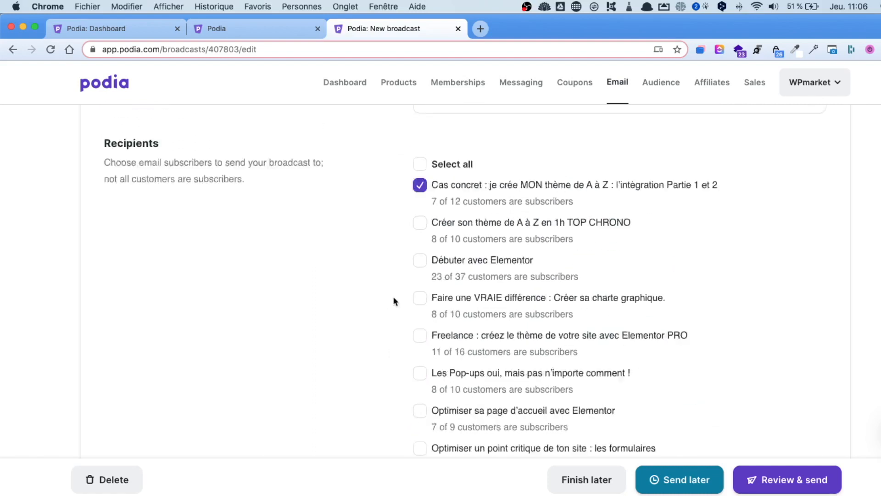
Make go.wpmarket.fr the broadcast's only recipient group again, deselecting the "Cas concret" group.
scroll(432, 281, "down", 15)
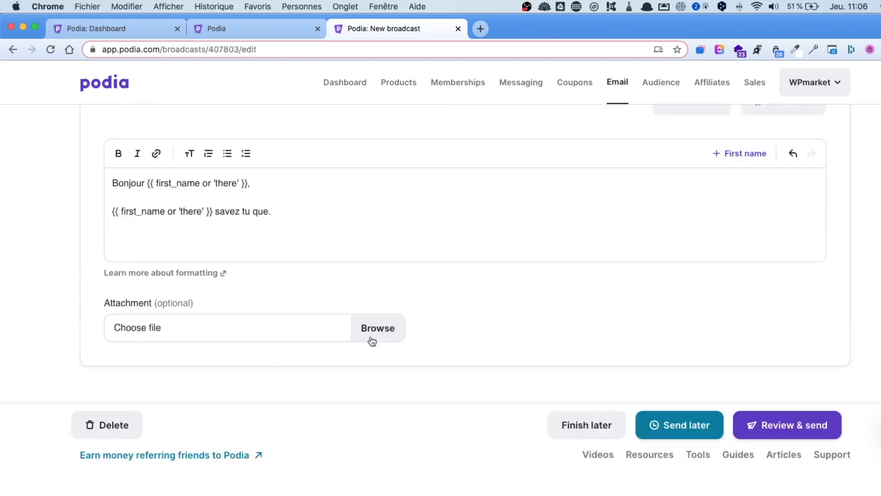
scroll(390, 197, "up", 15)
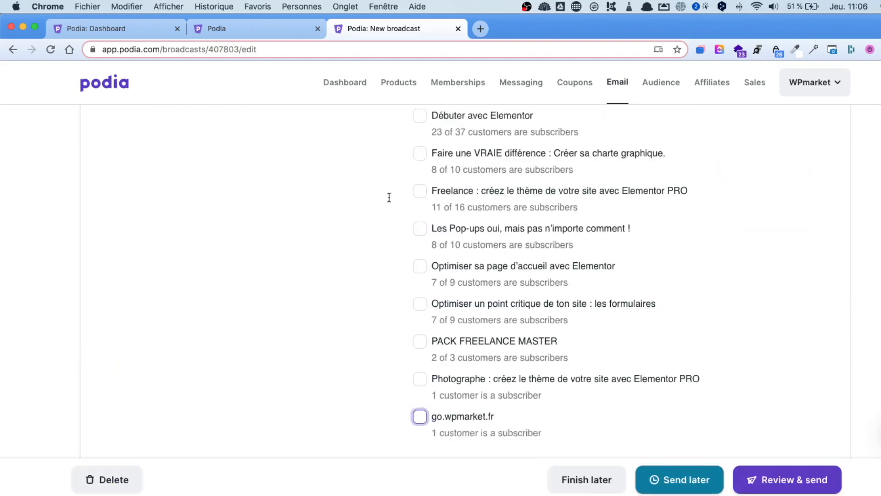
scroll(338, 345, "down", 8)
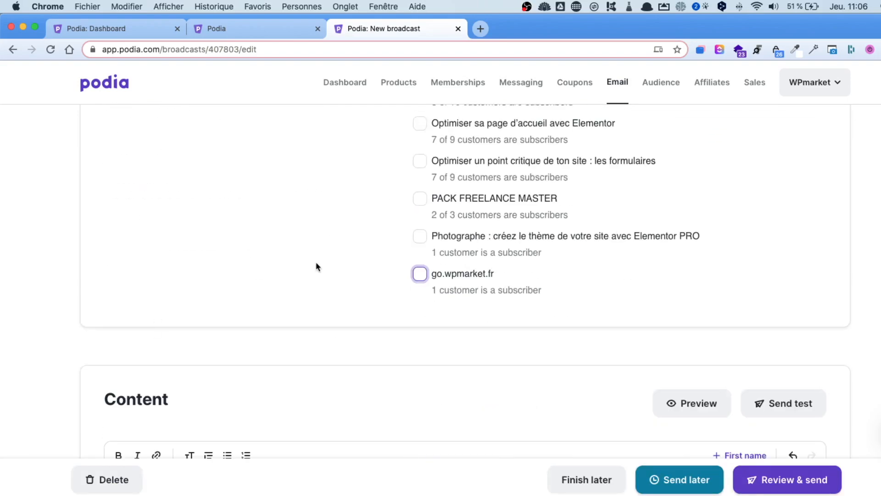
scroll(327, 260, "down", 2)
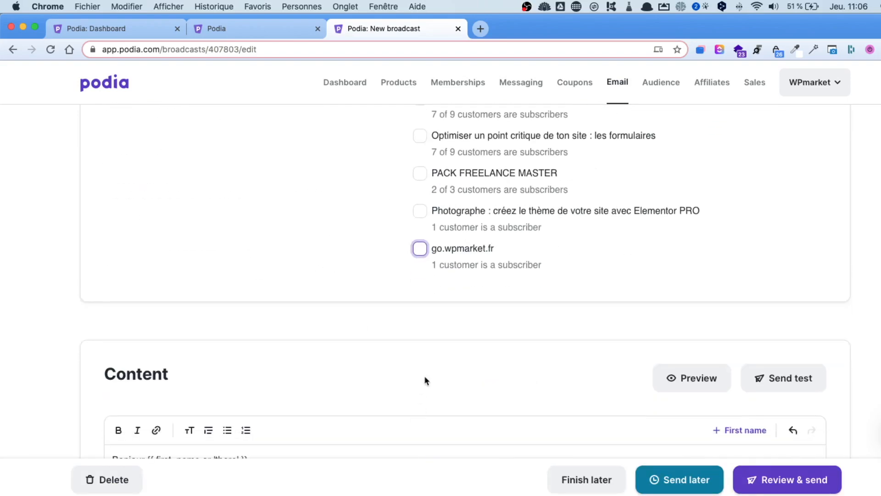
scroll(378, 204, "down", 5)
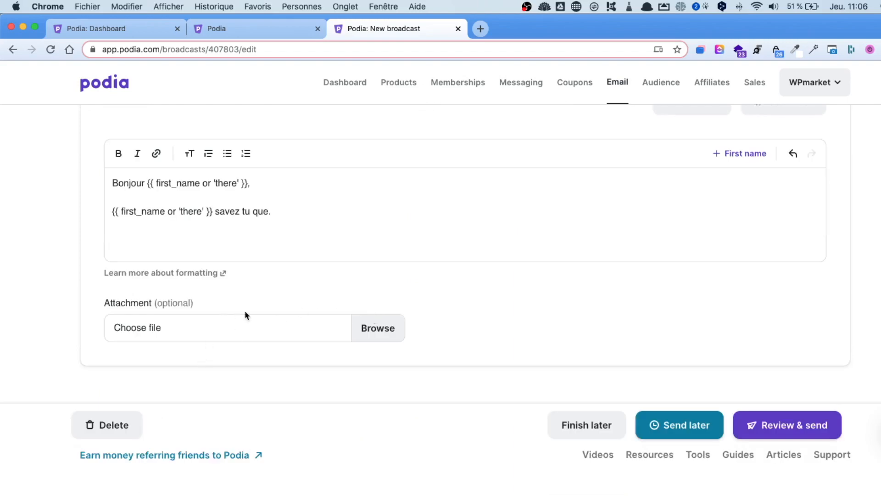
scroll(322, 345, "up", 10)
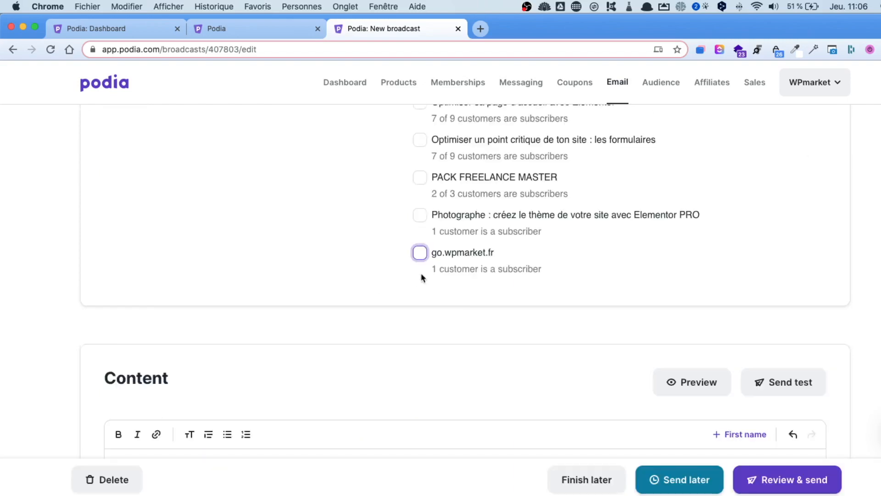
left_click(420, 259)
scroll(420, 276, "down", 7)
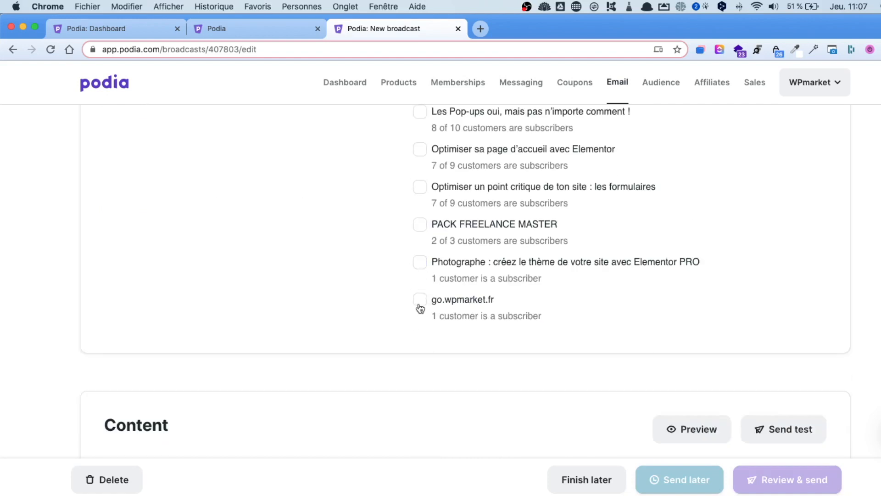
left_click(419, 301)
Preview the broadcast email from its header to its footer, and close the preview.
scroll(404, 312, "down", 7)
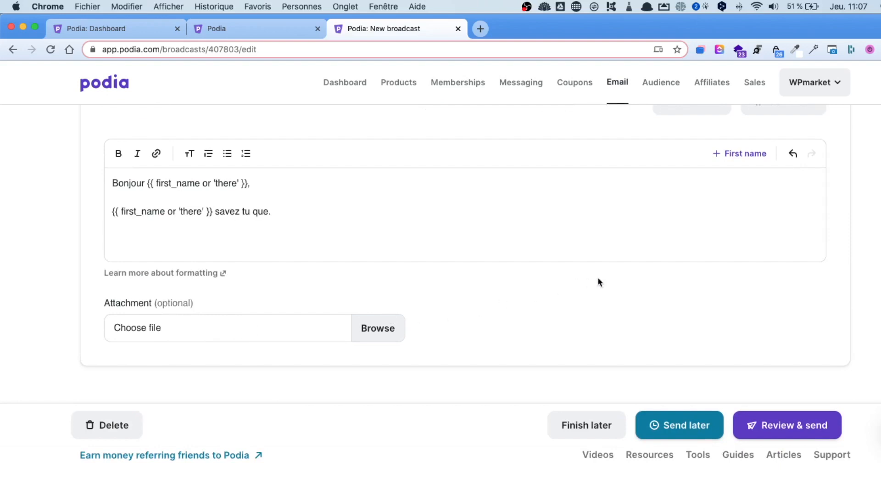
scroll(696, 254, "up", 3)
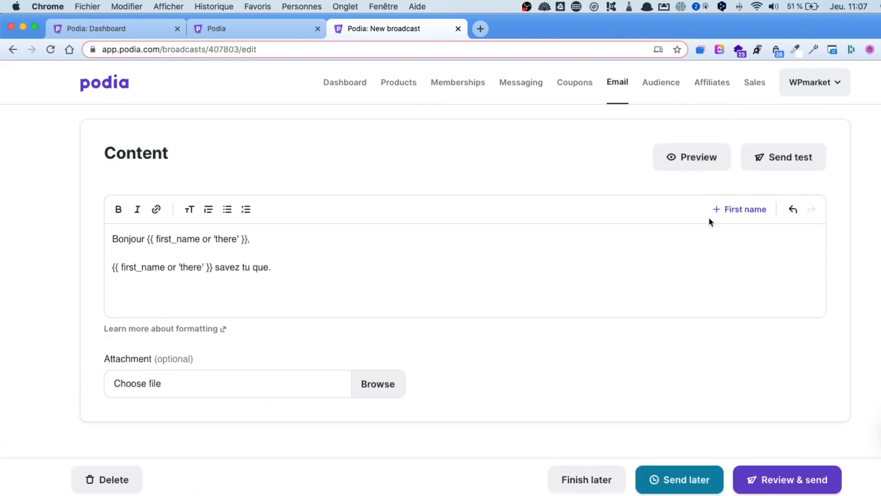
left_click(701, 156)
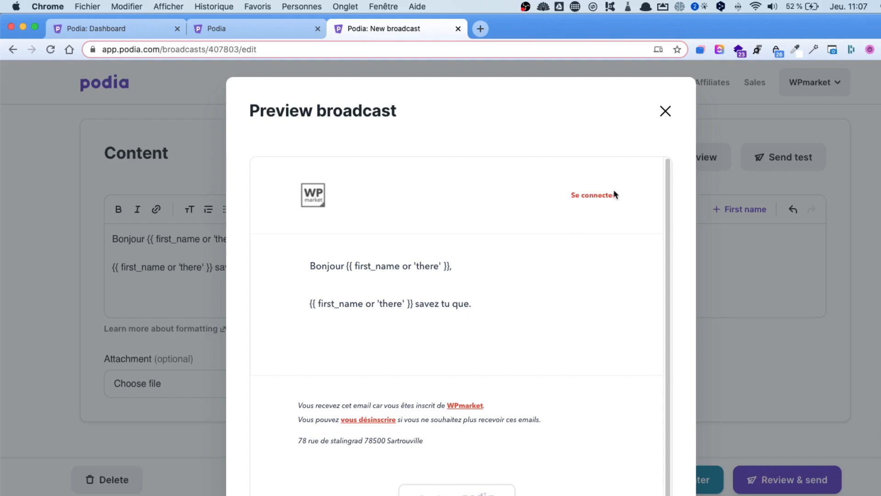
scroll(613, 195, "down", 5)
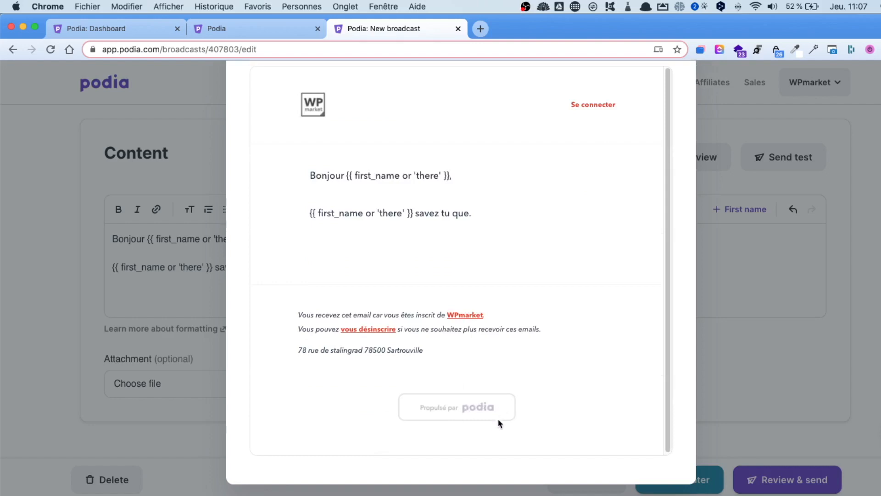
scroll(426, 363, "up", 5)
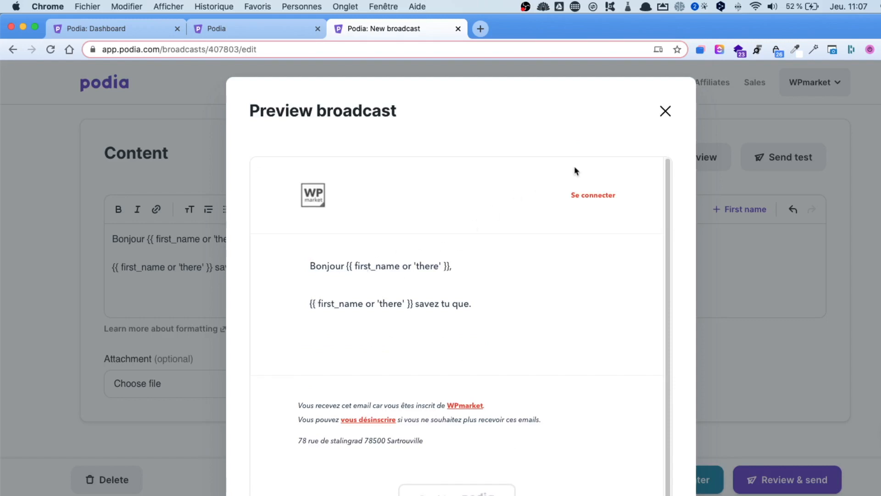
left_click(666, 112)
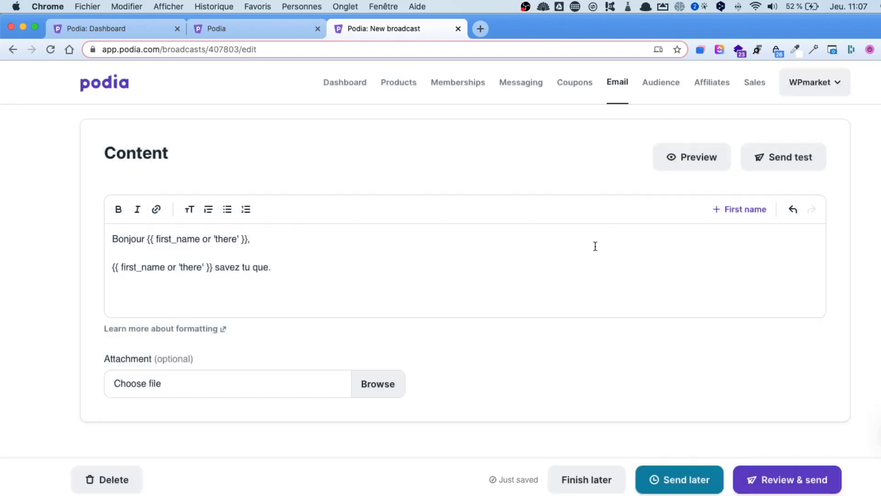
scroll(596, 246, "down", 2)
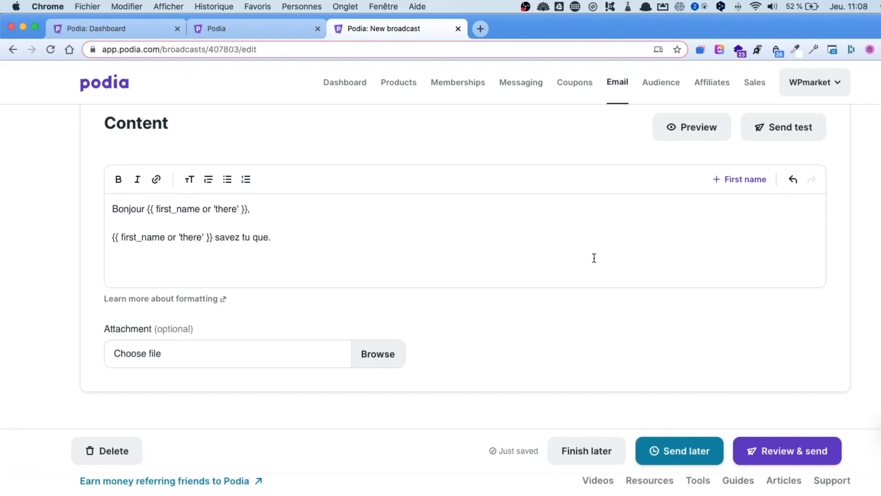
scroll(596, 247, "down", 1)
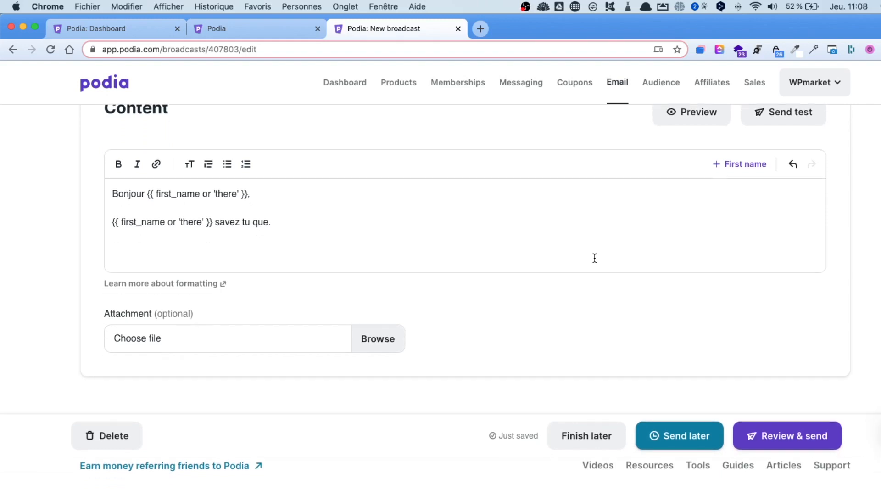
scroll(597, 257, "up", 2)
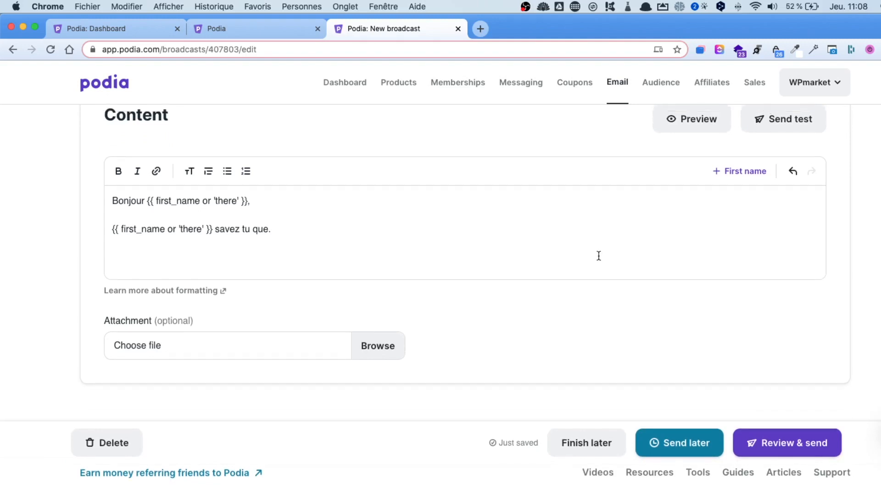
scroll(599, 255, "down", 2)
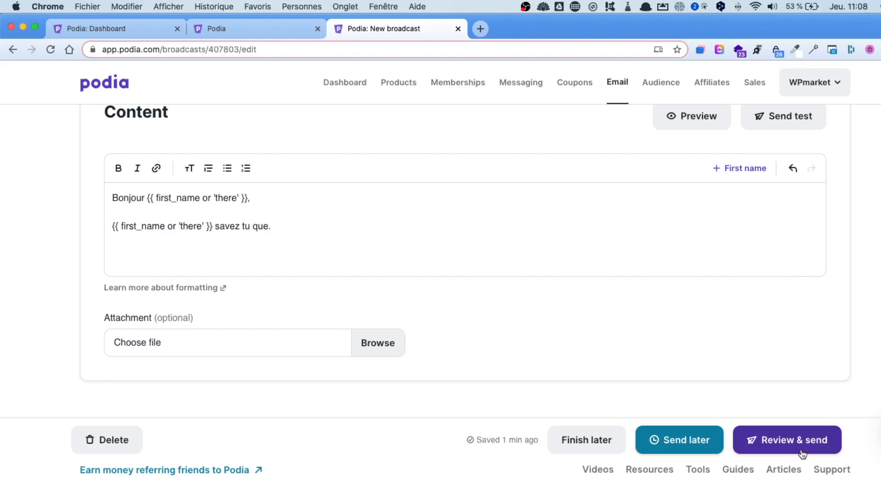
left_click(677, 441)
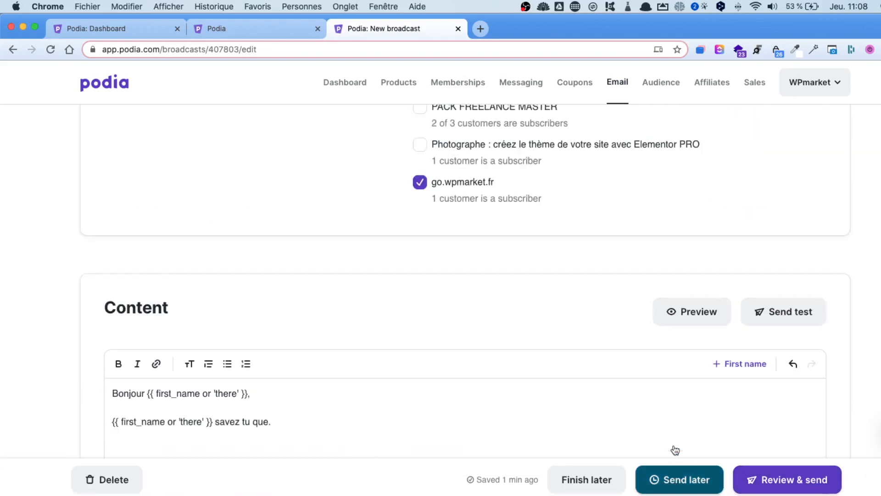
Highlight the whole subject text of the broadcast in the Setup section.
scroll(673, 442, "up", 3)
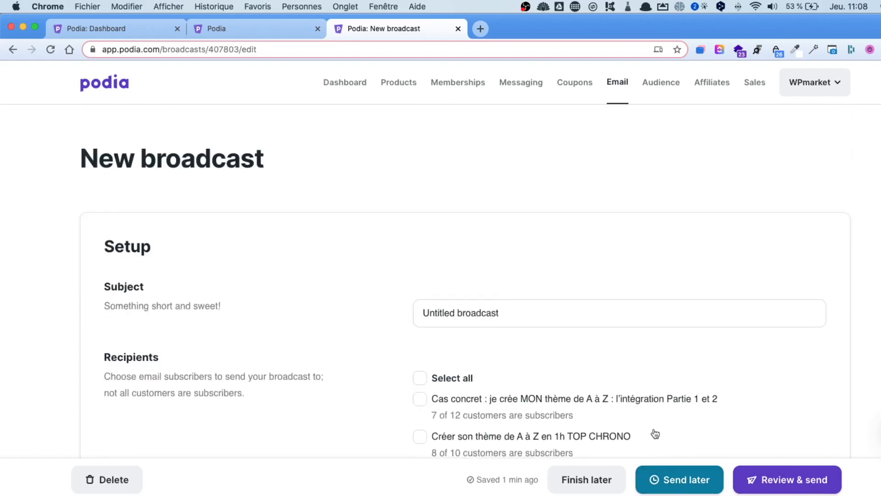
triple_click(526, 315)
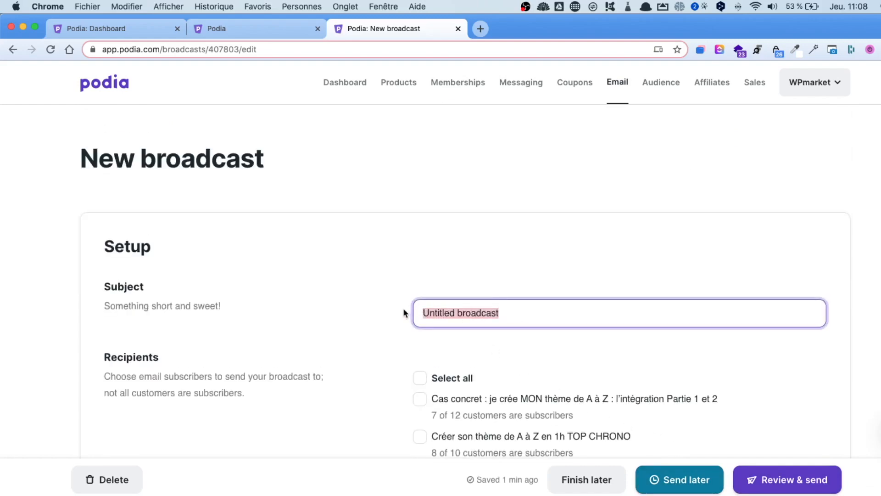
scroll(432, 310, "down", 10)
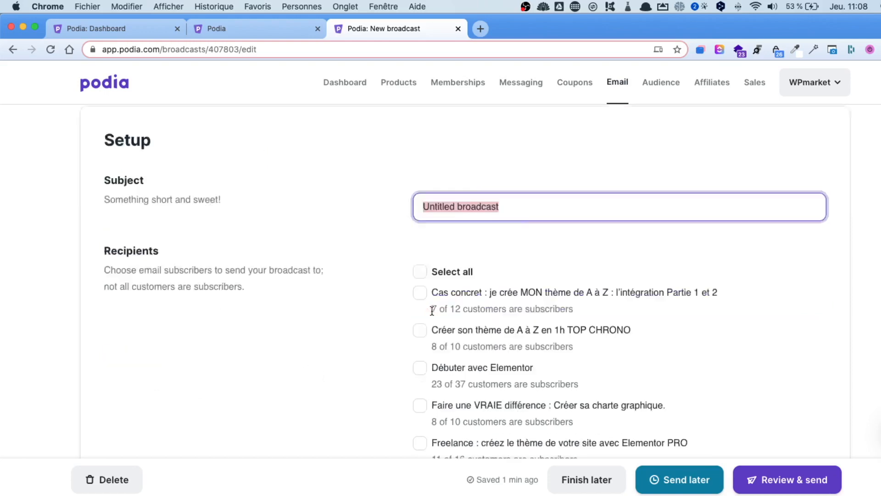
scroll(432, 311, "up", 10)
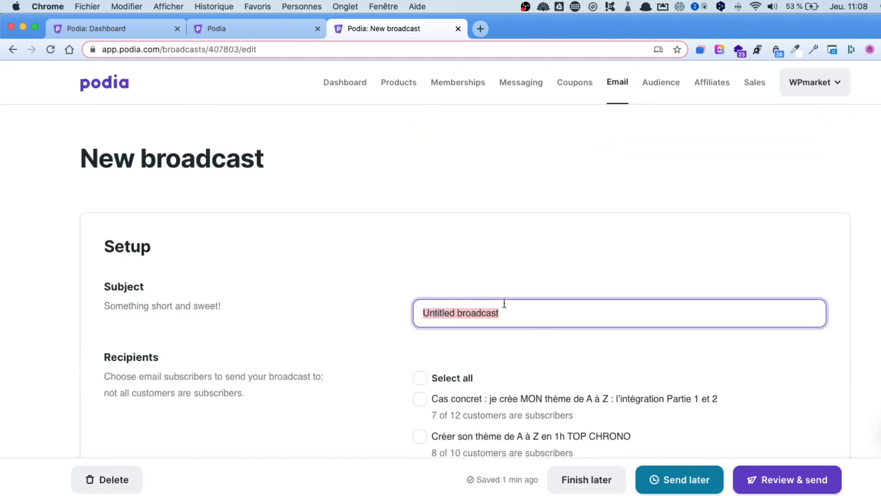
left_click_drag(508, 309, 403, 315)
scroll(516, 326, "down", 3)
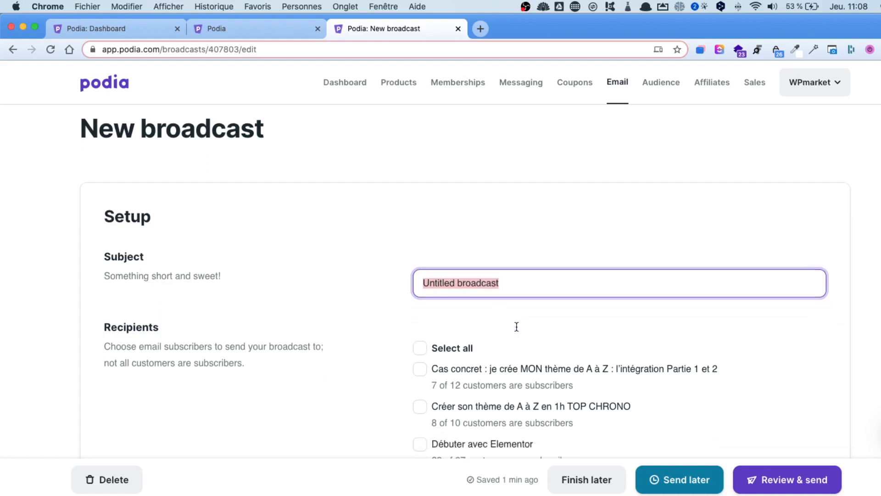
Select all recipient groups at once, and clear the entire recipient selection.
scroll(516, 325, "down", 3)
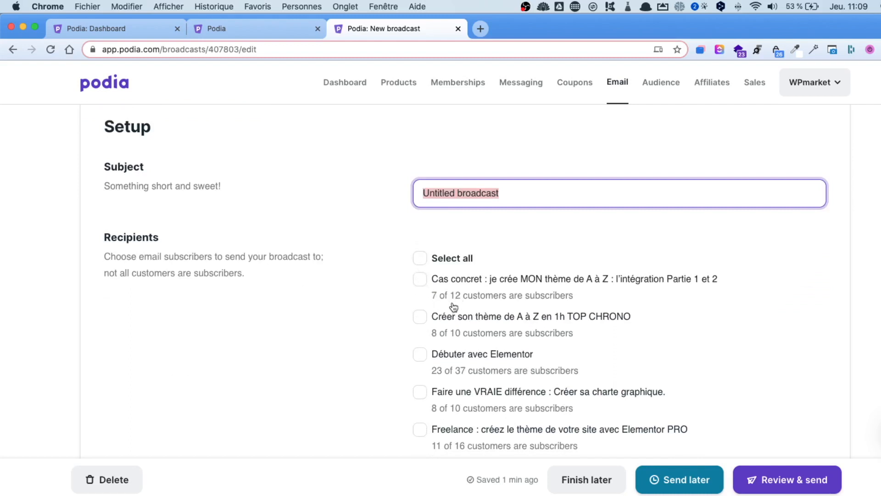
scroll(485, 298, "down", 1)
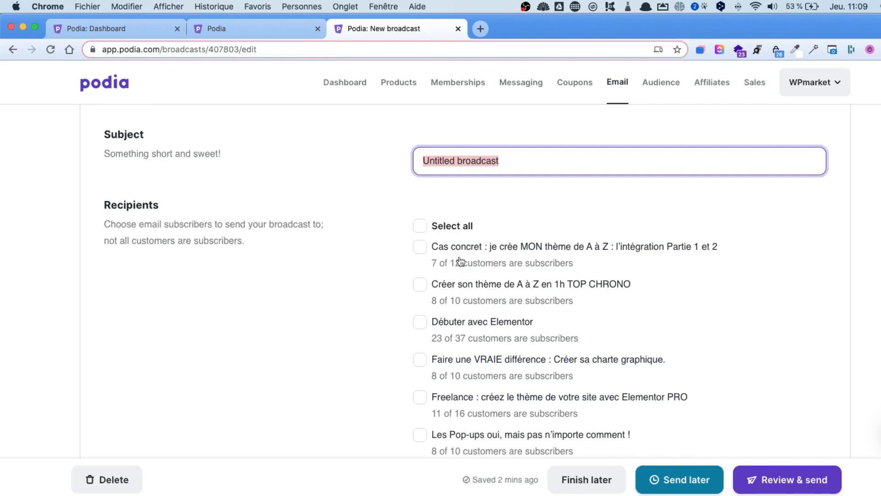
scroll(460, 261, "down", 5)
scroll(461, 261, "up", 5)
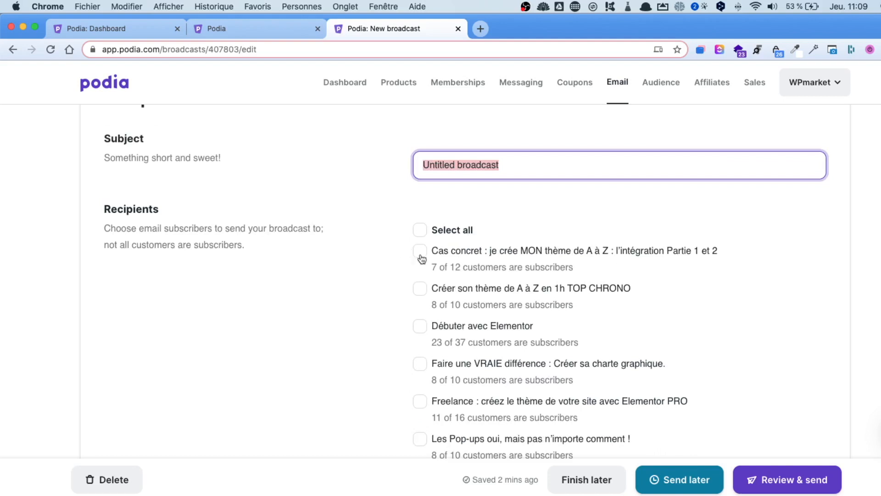
left_click(420, 230)
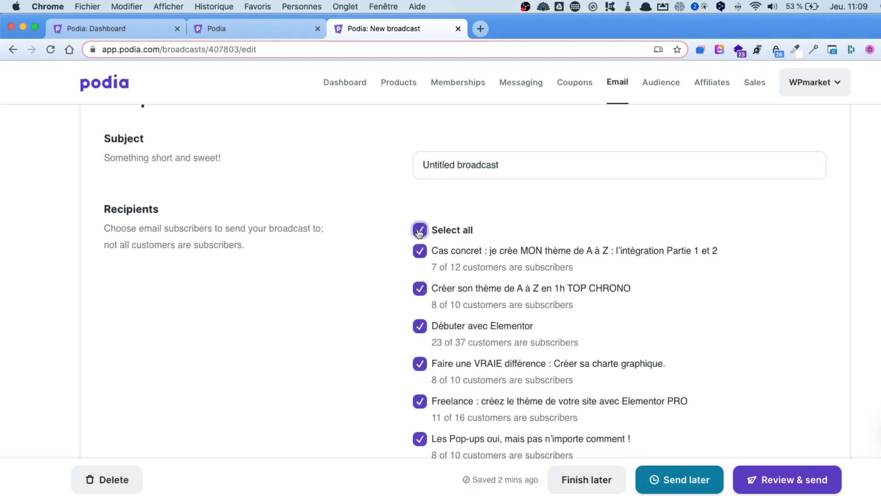
left_click(420, 229)
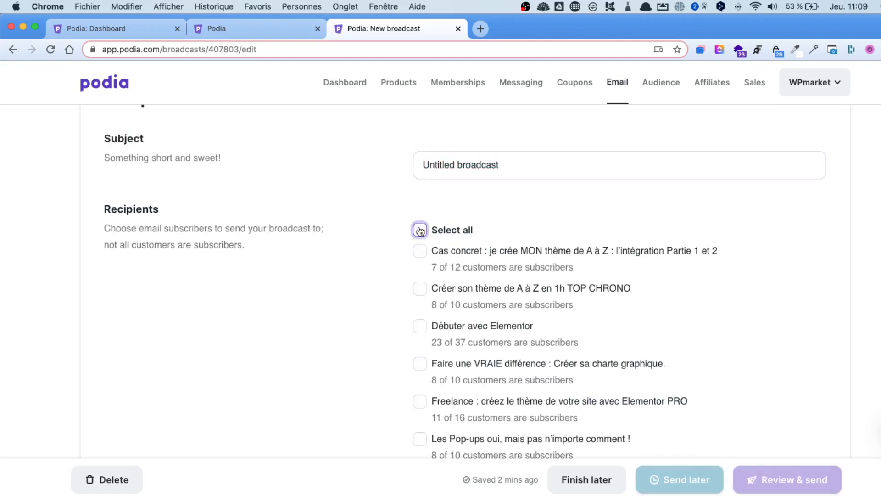
Try go.wpmarket.fr as the only recipient group and deselect it again.
scroll(420, 234, "down", 2)
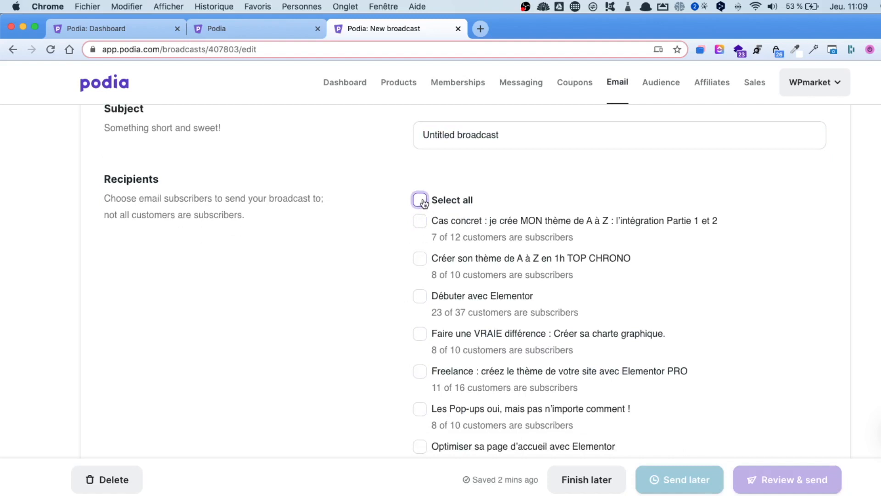
scroll(430, 290, "down", 5)
scroll(429, 290, "down", 2)
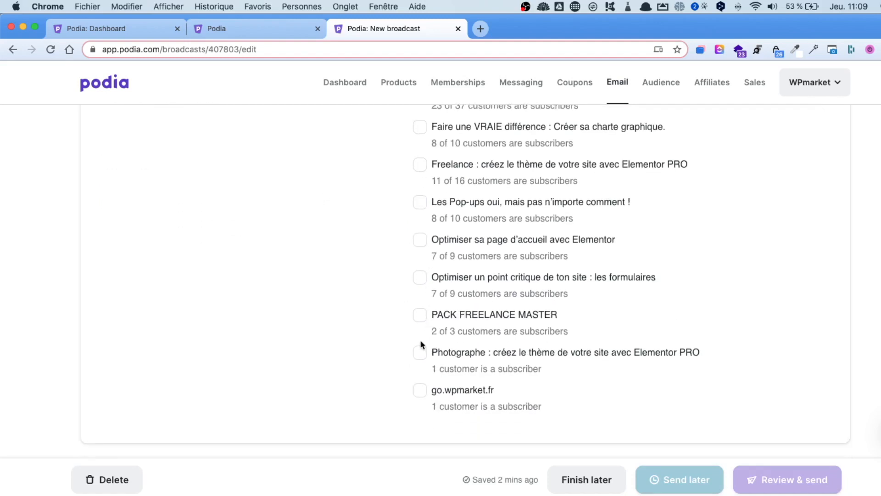
left_click(420, 391)
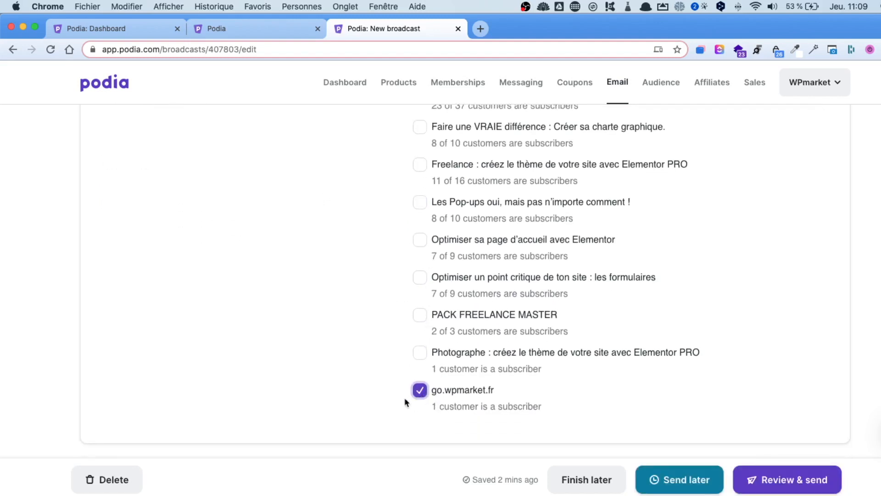
left_click(421, 390)
scroll(431, 376, "up", 8)
scroll(449, 205, "down", 4)
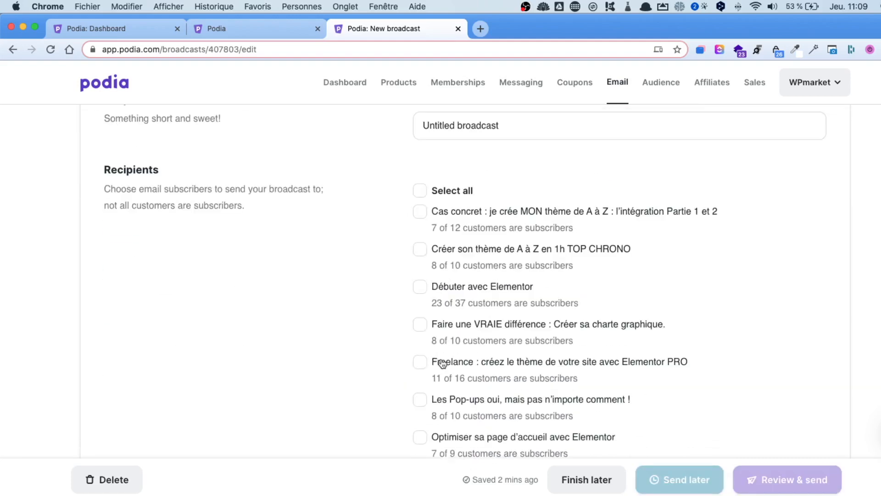
Try the "Cas concret : je crée MON thème de A à Z" customers as recipients and deselect them again.
left_click(426, 214)
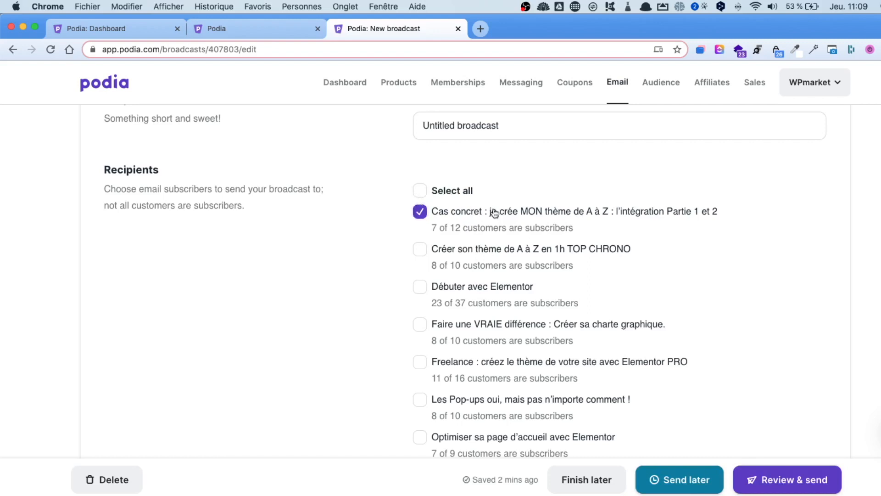
left_click(426, 214)
scroll(415, 211, "down", 5)
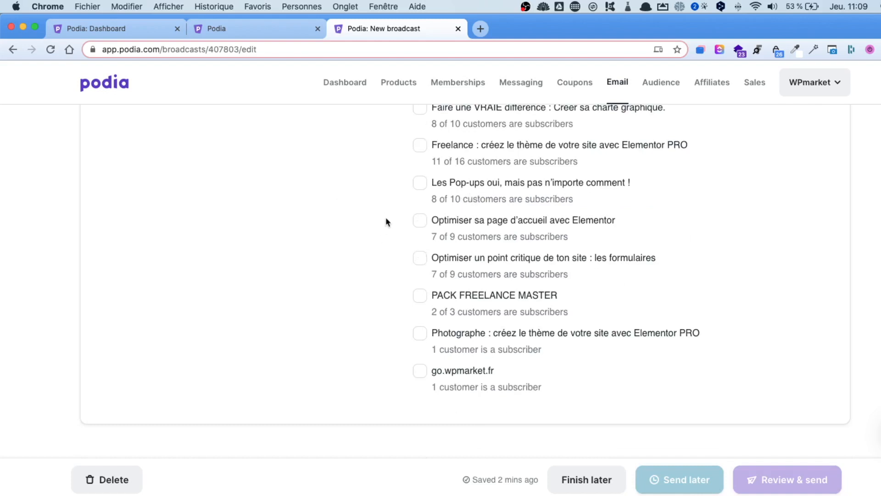
Try selecting every recipient group of the broadcast at once, and clear that selection again.
scroll(388, 217, "up", 1)
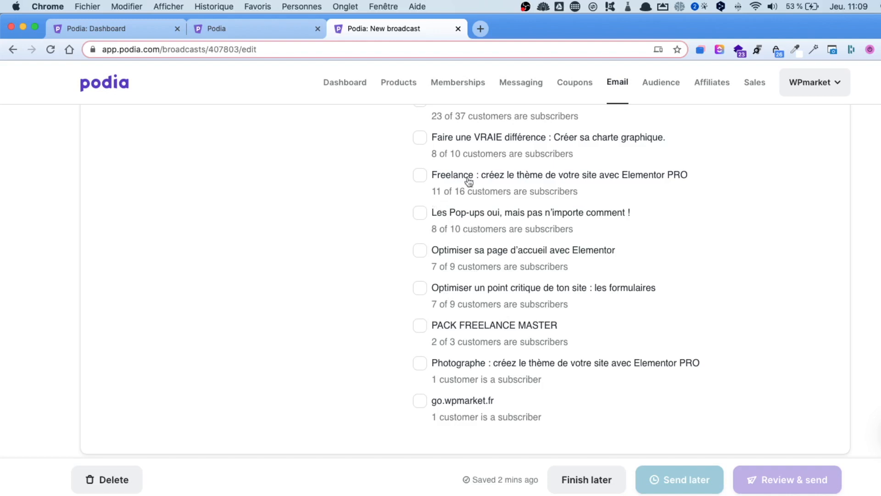
scroll(441, 207, "up", 2)
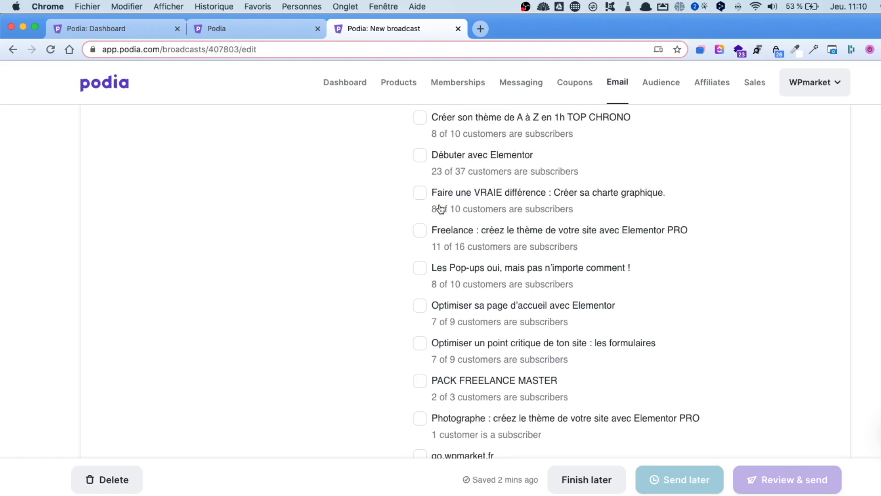
scroll(504, 183, "up", 4)
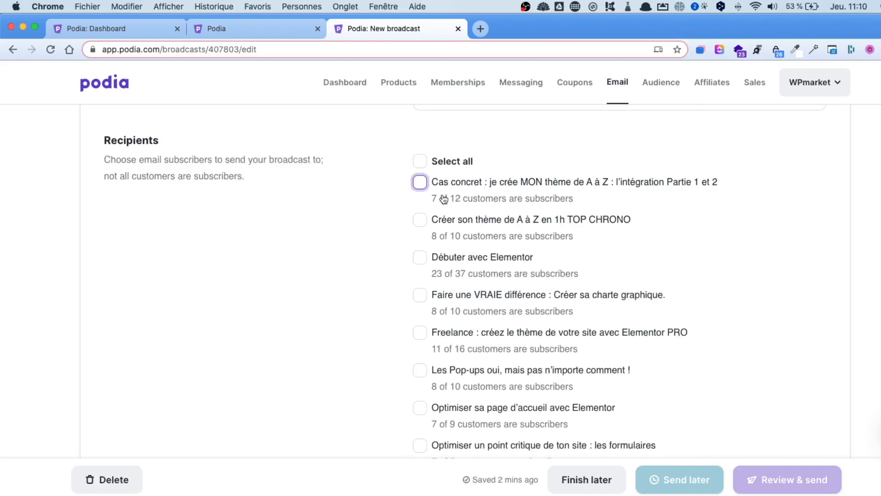
left_click(418, 162)
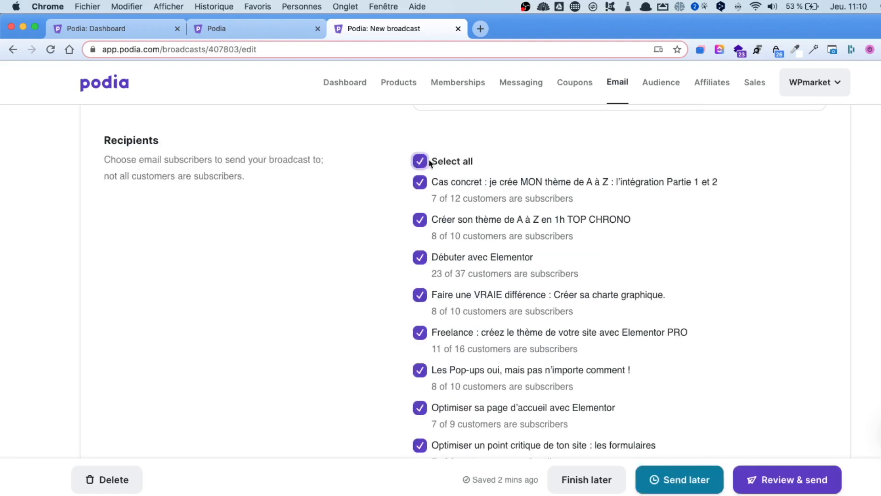
left_click(420, 161)
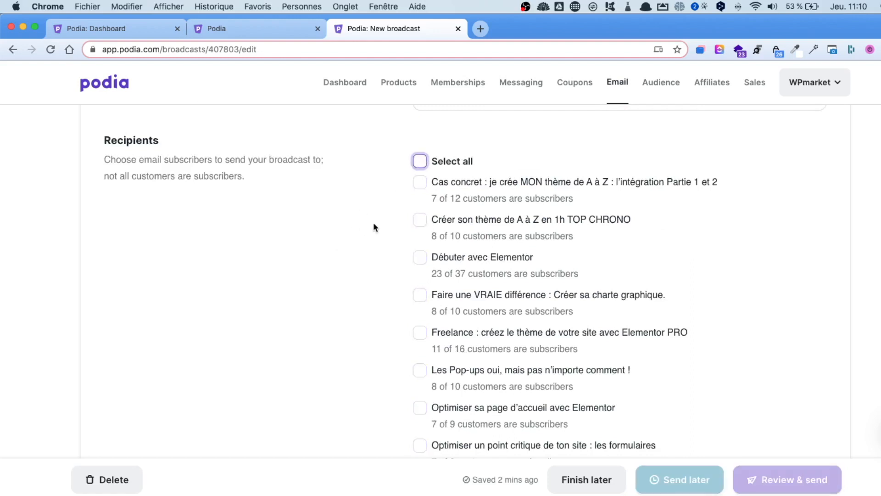
Choose the "Freelance : créez le thème de votre site avec Elementor PRO" customers as recipients of the broadcast.
scroll(400, 228, "down", 2)
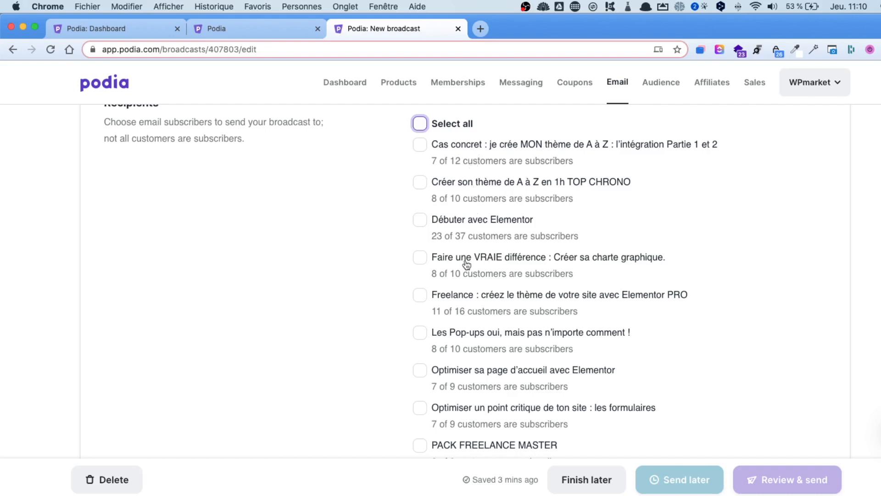
scroll(459, 330, "down", 3)
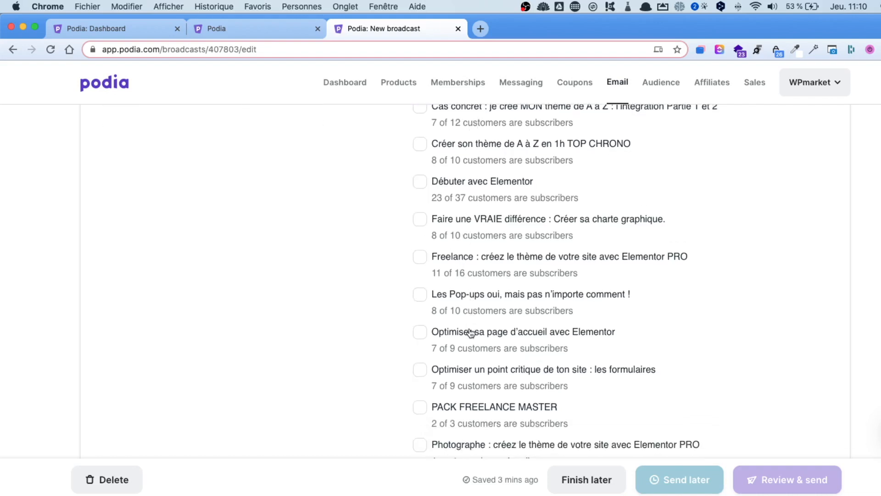
scroll(471, 332, "down", 2)
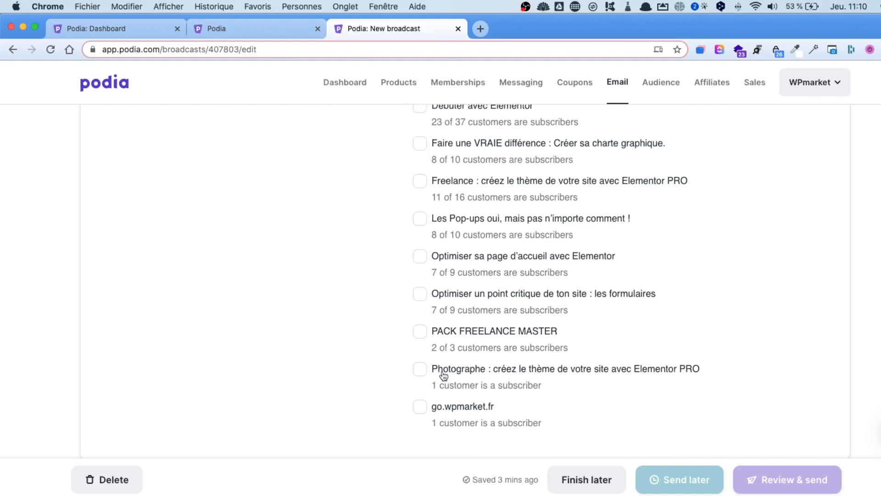
scroll(415, 276, "up", 5)
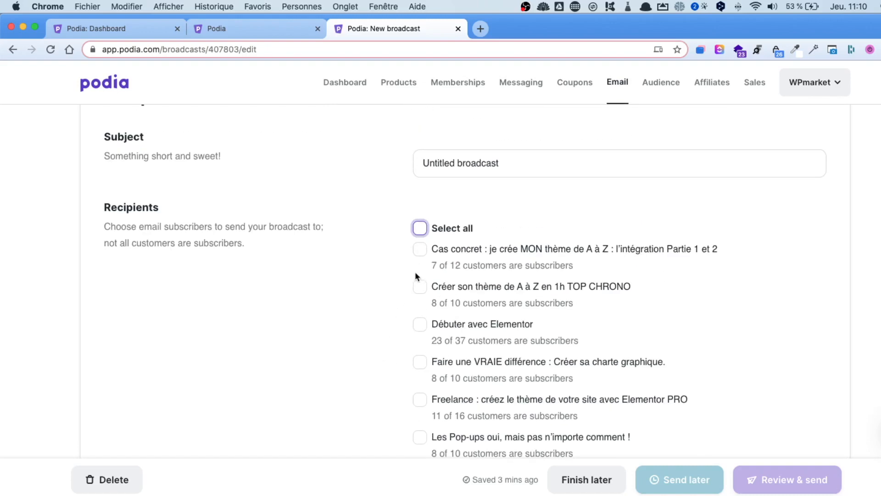
scroll(417, 276, "down", 5)
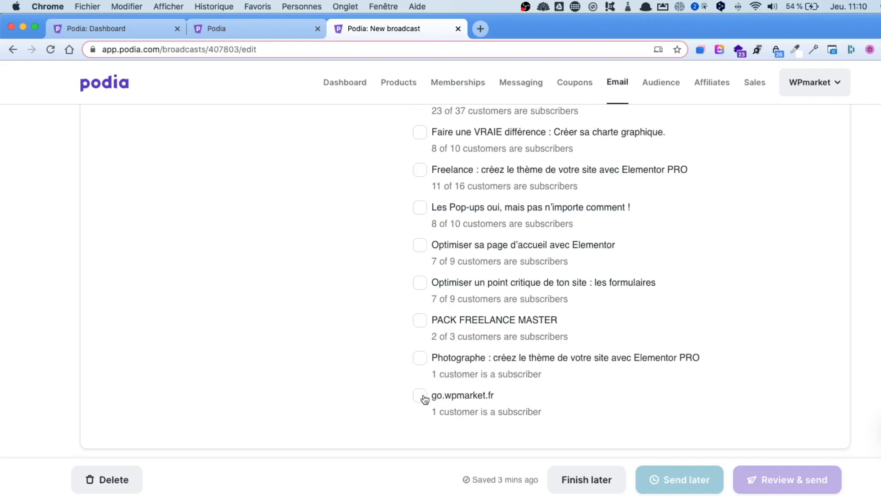
scroll(427, 354, "up", 2)
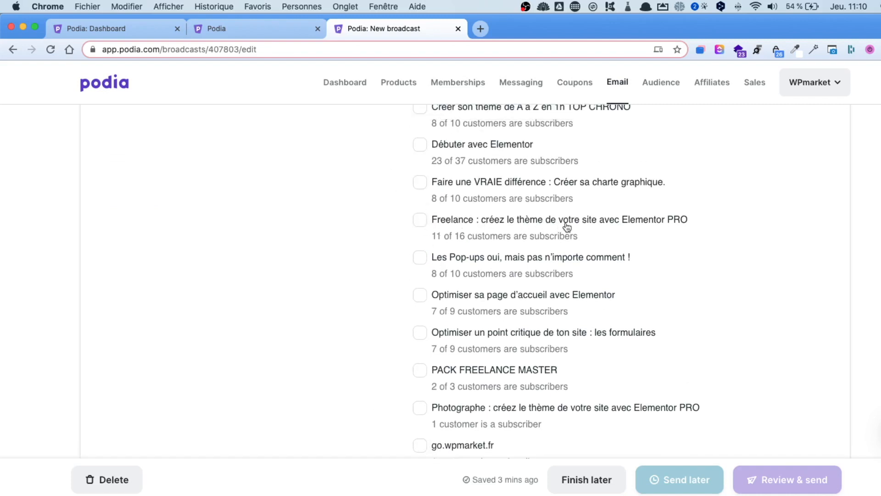
left_click(424, 221)
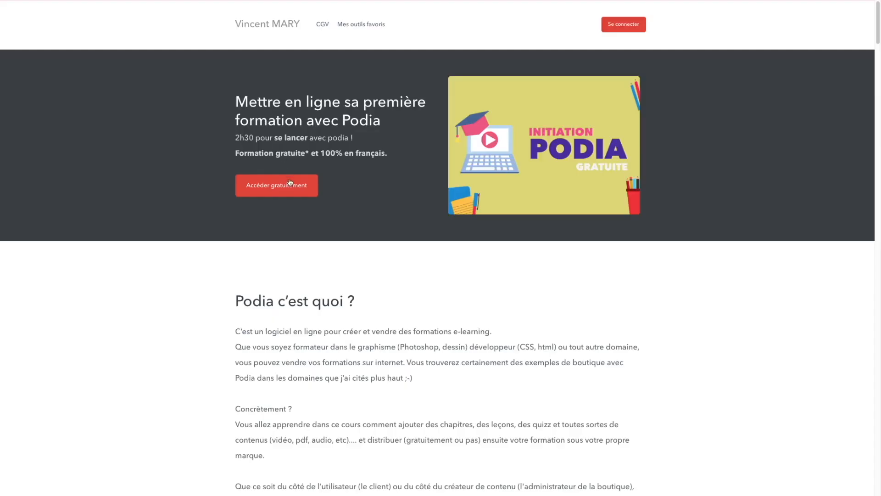
Examine the "Mettre en ligne sa première formation avec Podia" sales page, from its course content and bonus lessons to the testimonials and page end.
scroll(291, 193, "down", 2)
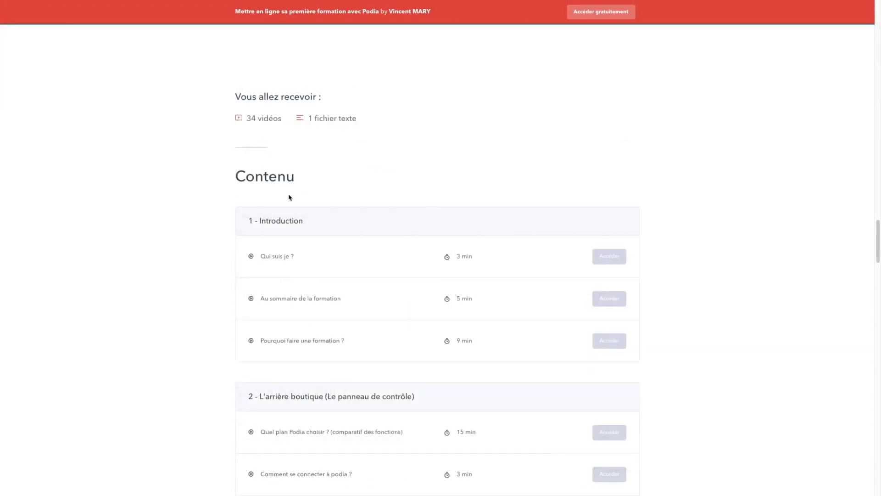
scroll(290, 196, "down", 5)
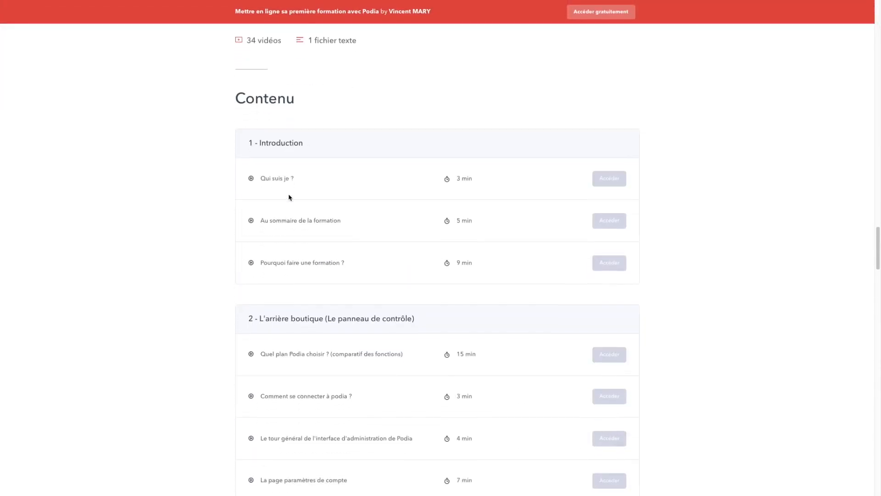
scroll(290, 194, "down", 10)
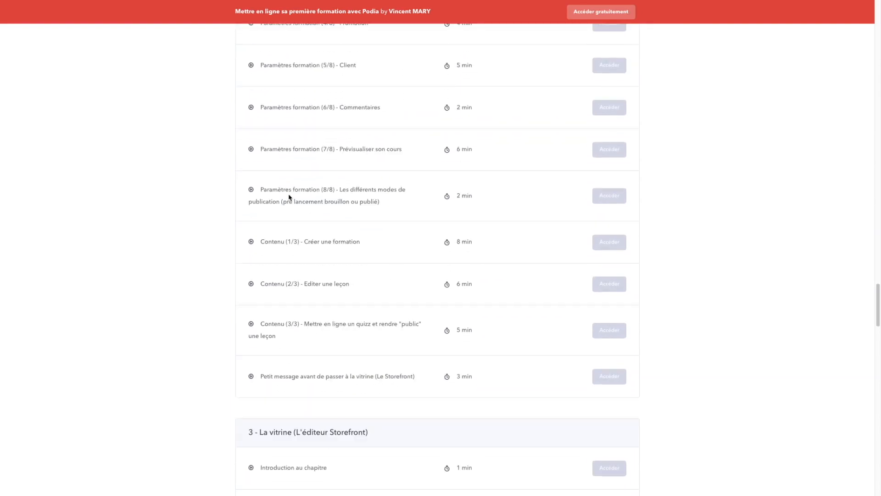
scroll(289, 198, "down", 12)
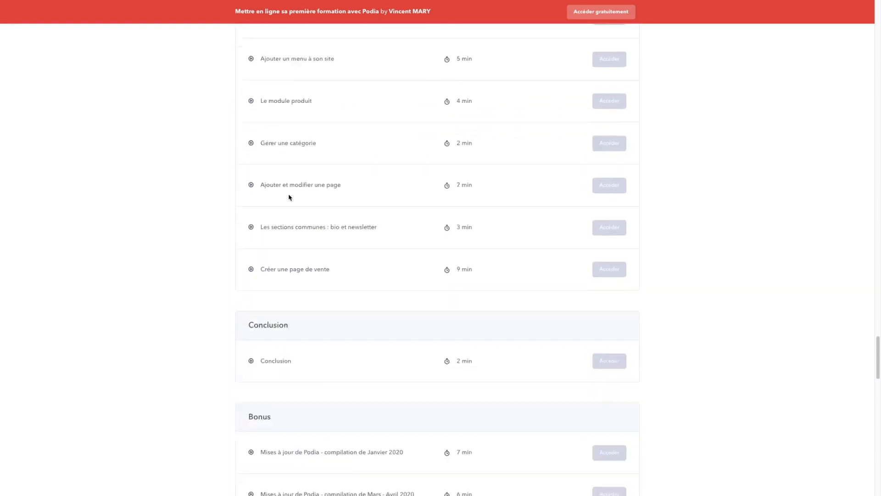
scroll(290, 197, "down", 3)
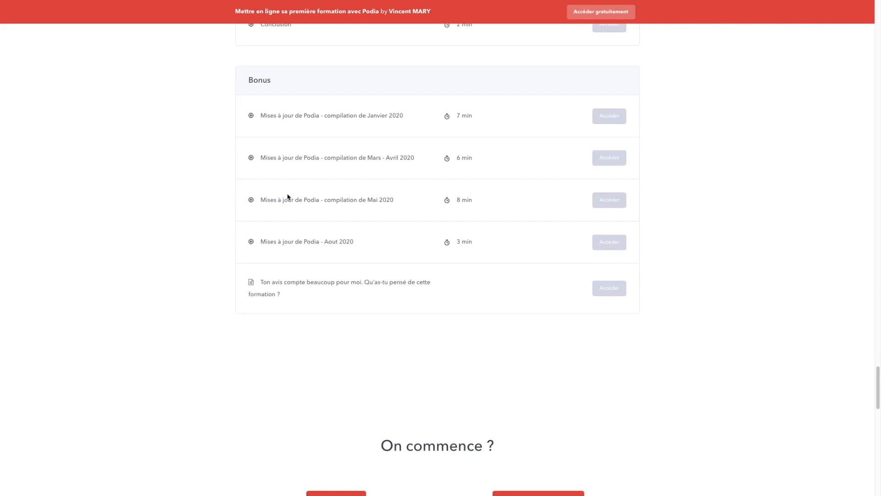
scroll(288, 196, "down", 13)
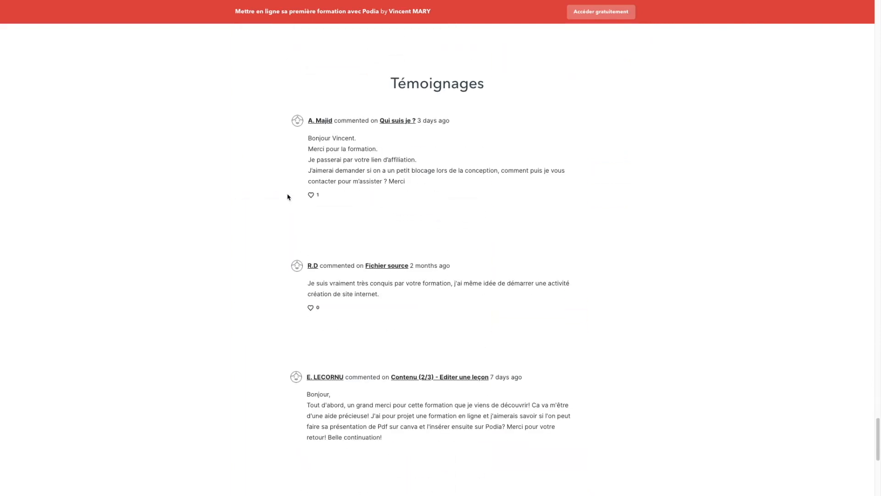
scroll(288, 197, "down", 1)
scroll(287, 196, "down", 8)
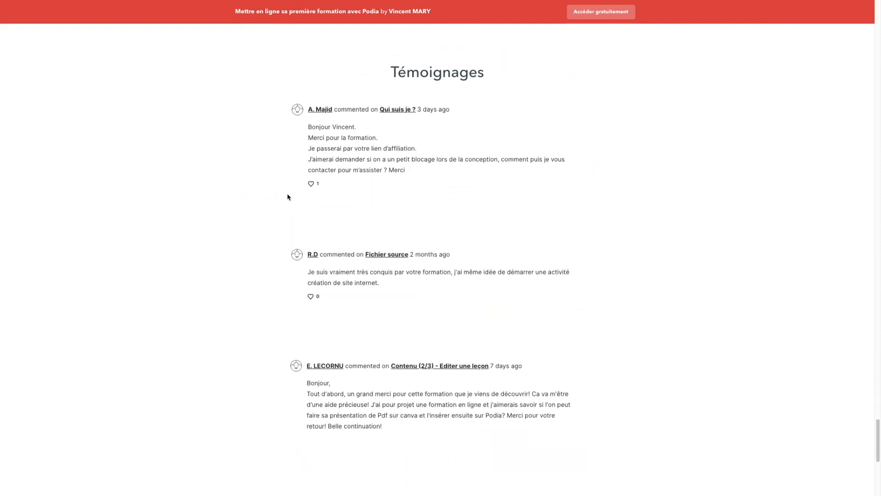
scroll(282, 192, "down", 1)
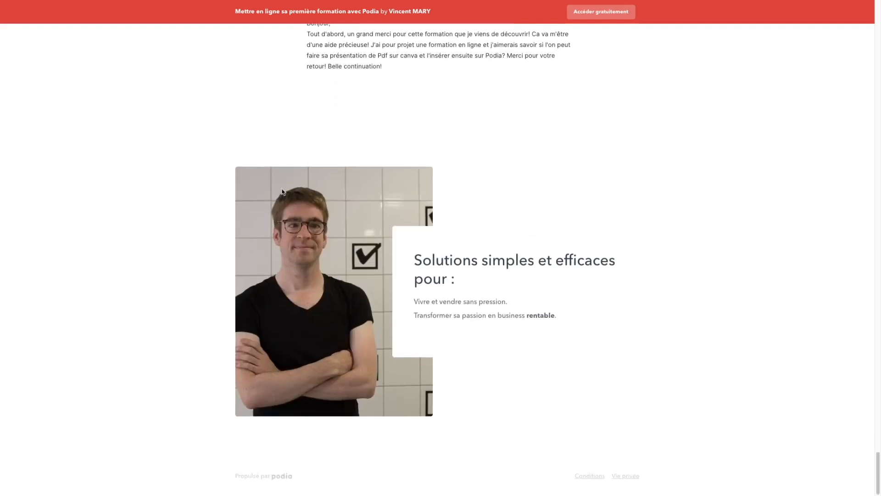